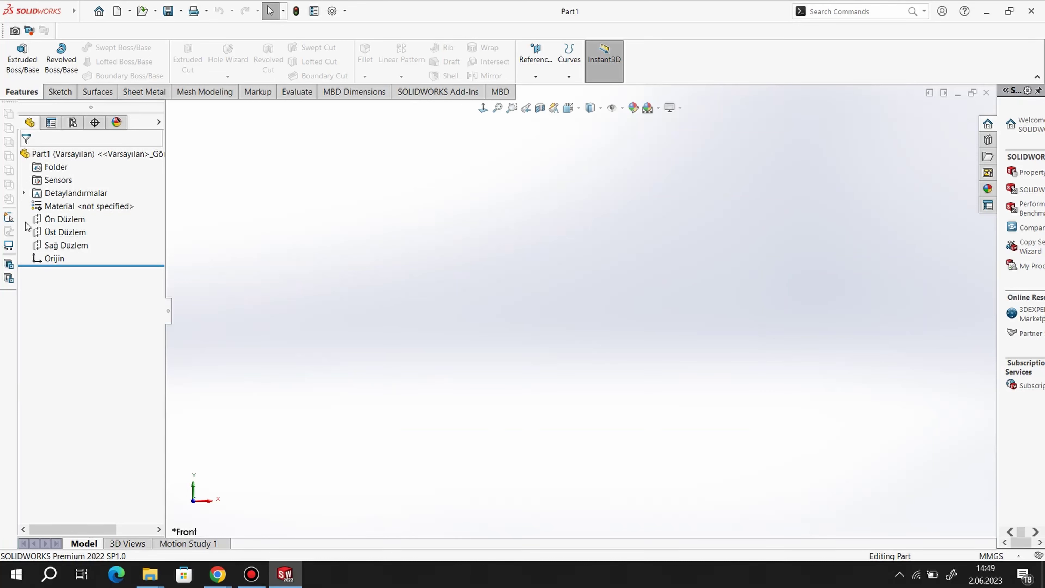
Step: Start a sketch on Üst Düzlem and draw a center rectangle at the origin
right_click(61, 232)
left_click(84, 213)
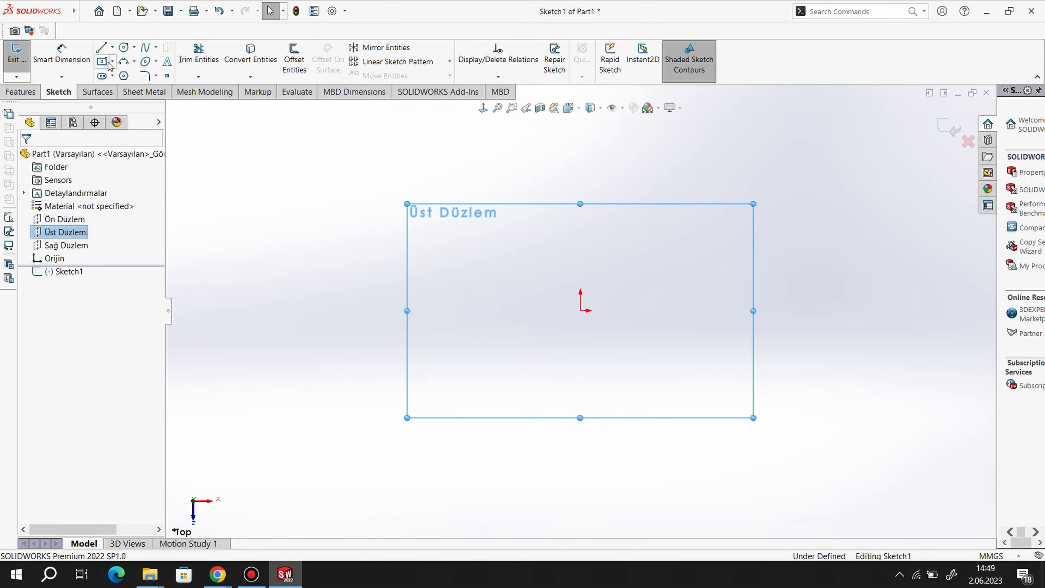
left_click(111, 63)
left_click(114, 92)
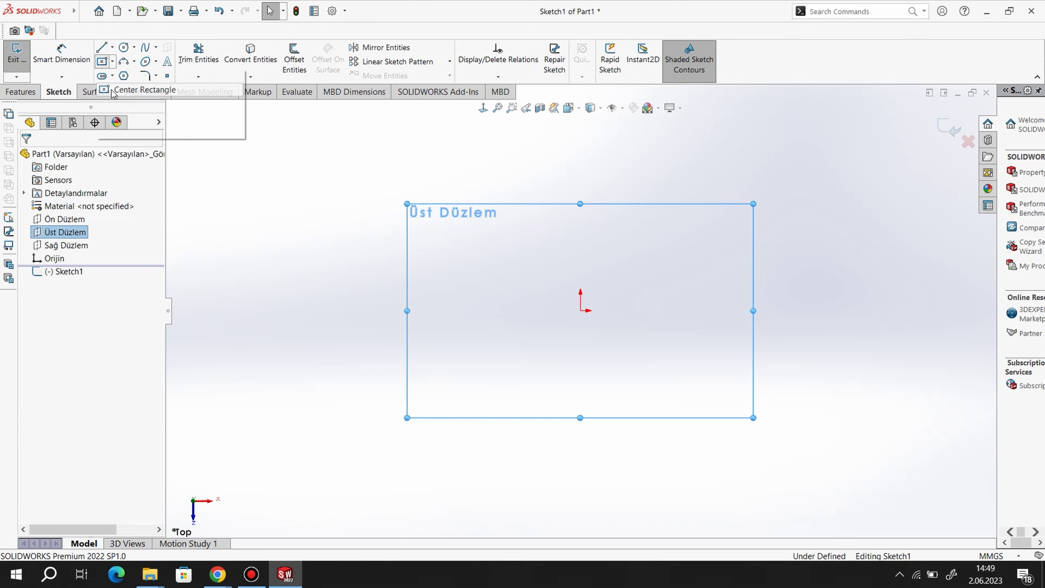
left_click(580, 311)
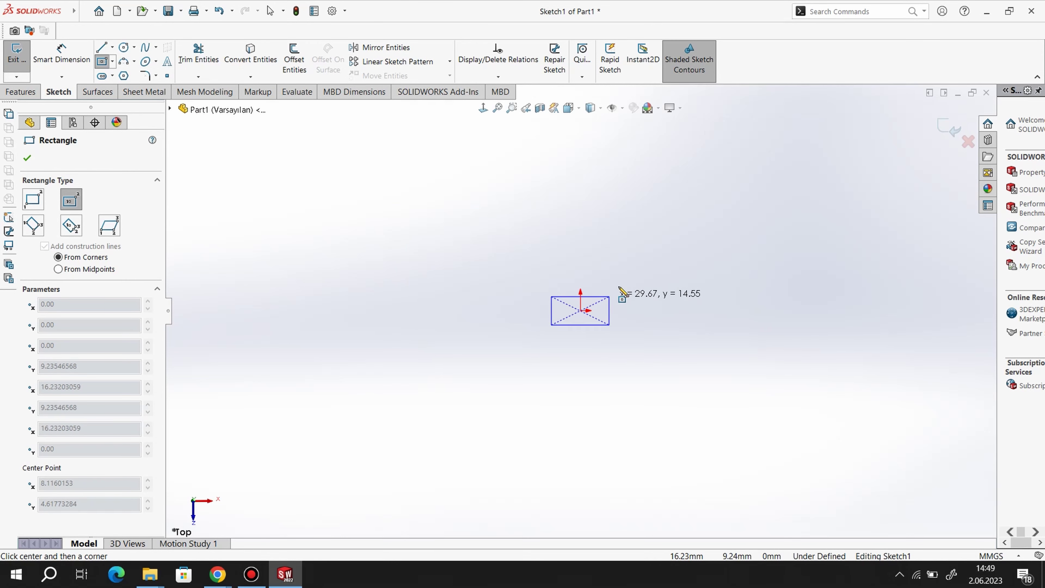
left_click(637, 275)
Step: Dimension the rectangle's height and width to 80 mm, making an 80 × 80 mm square
left_click(62, 56)
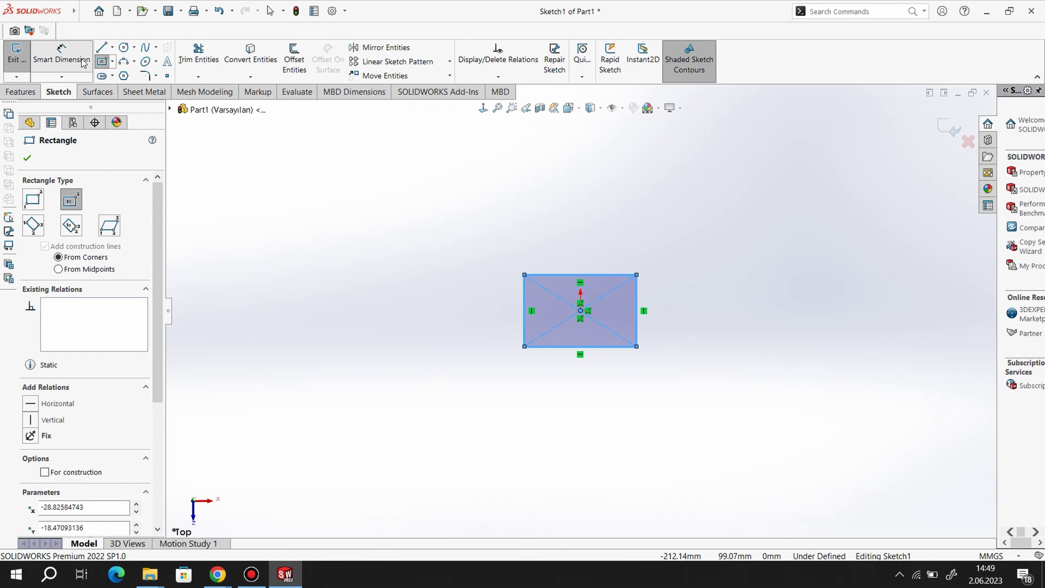
left_click(639, 298)
left_click(731, 300)
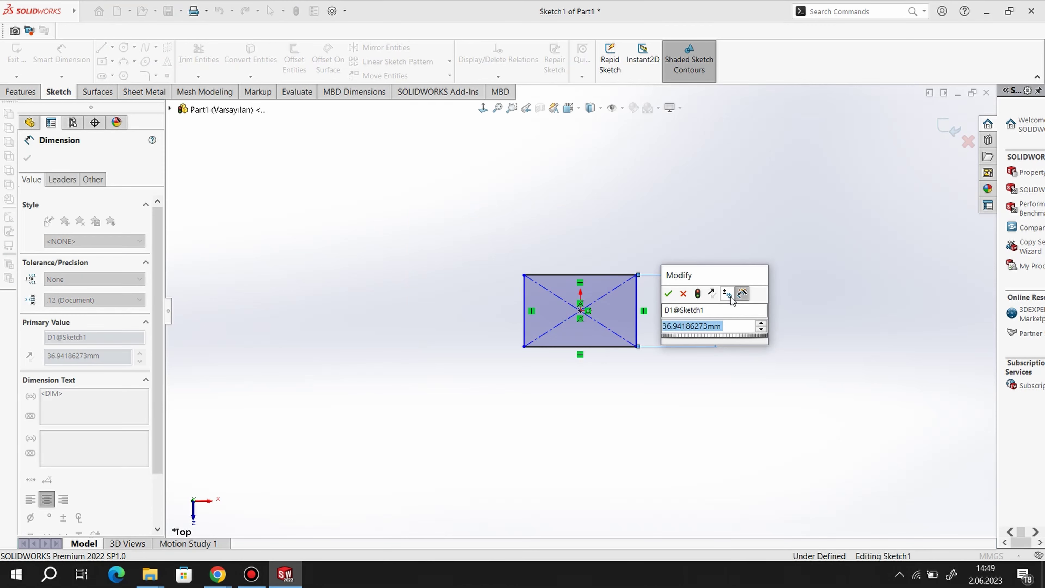
type("80")
key("Return")
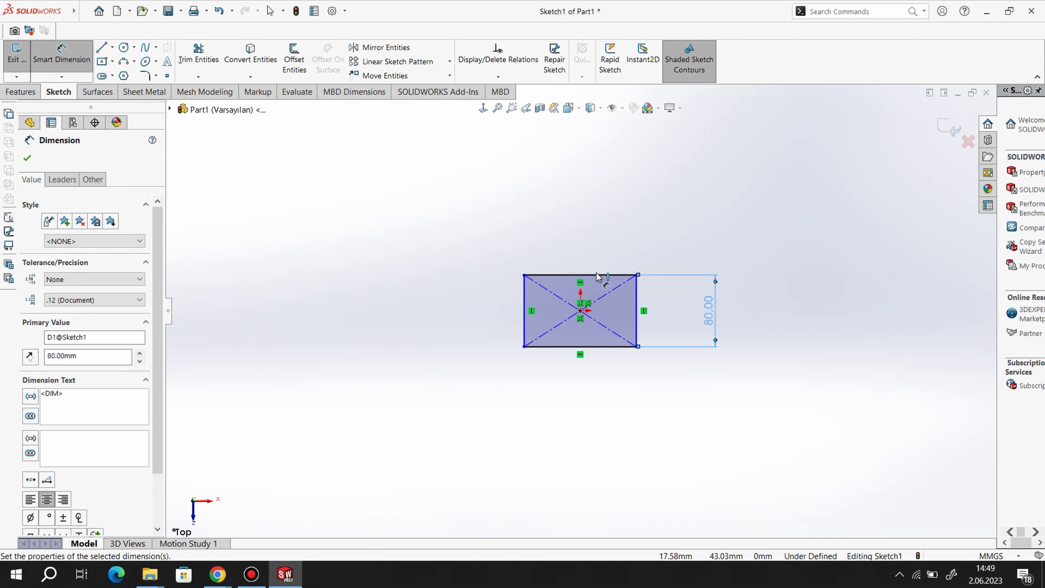
left_click(598, 275)
left_click(592, 251)
type("80")
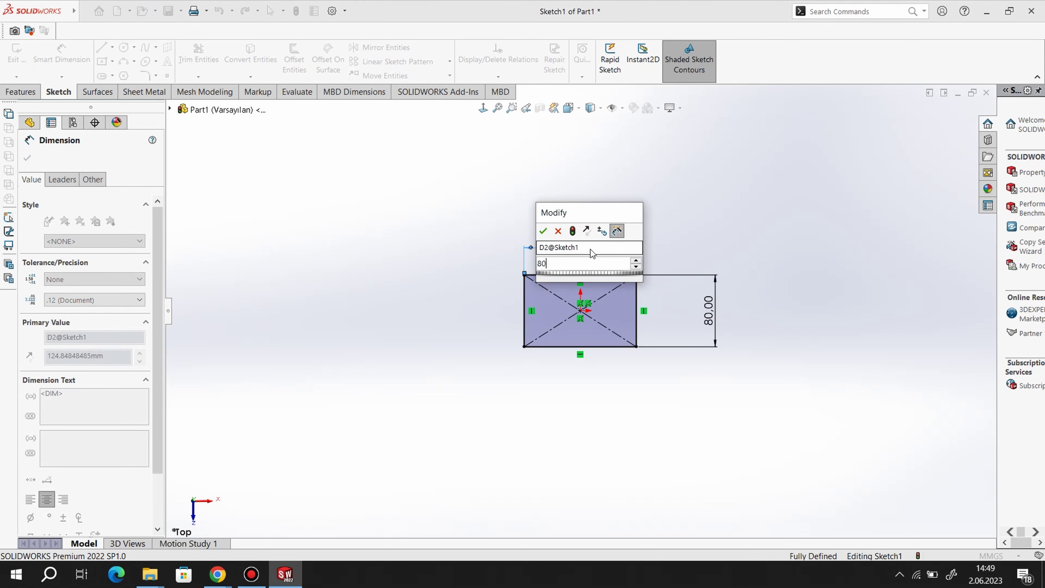
key("Return")
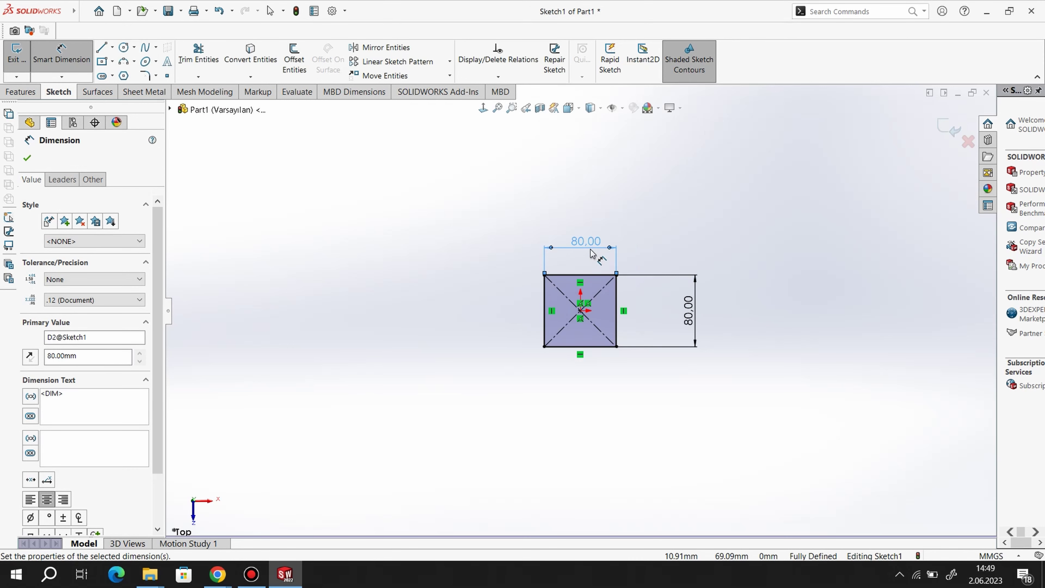
left_click(112, 47)
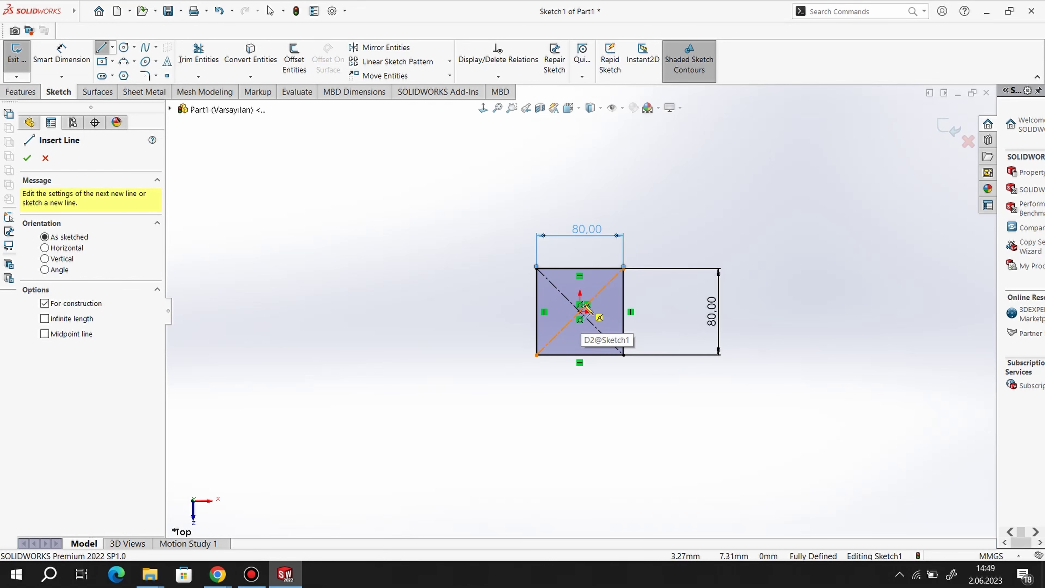
Step: Draw a horizontal construction line from the origin and a circle at its end
scroll(580, 315, "down", 3)
left_click(684, 316)
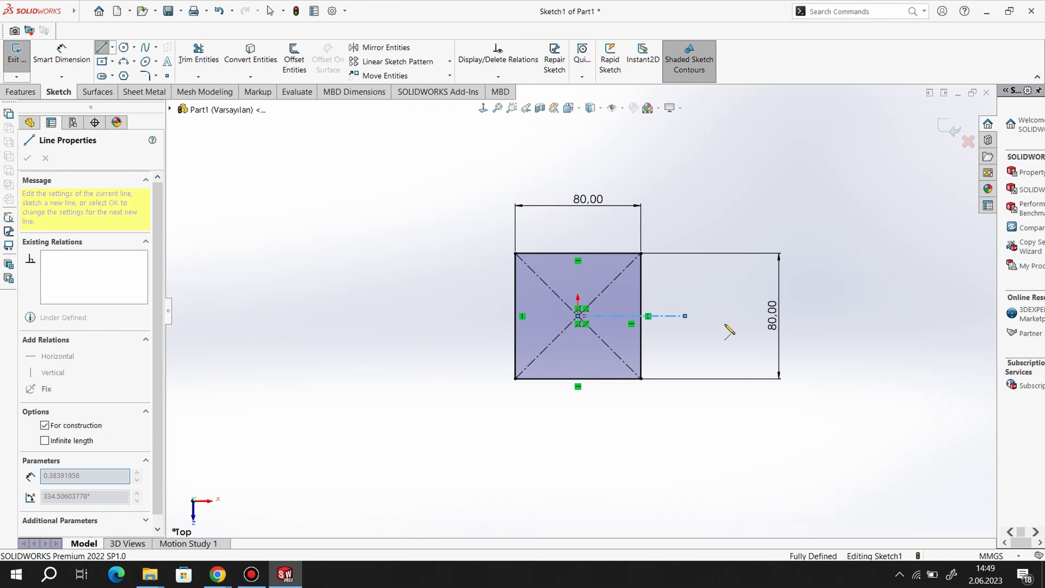
left_click(578, 315)
right_click(739, 252)
left_click(758, 301)
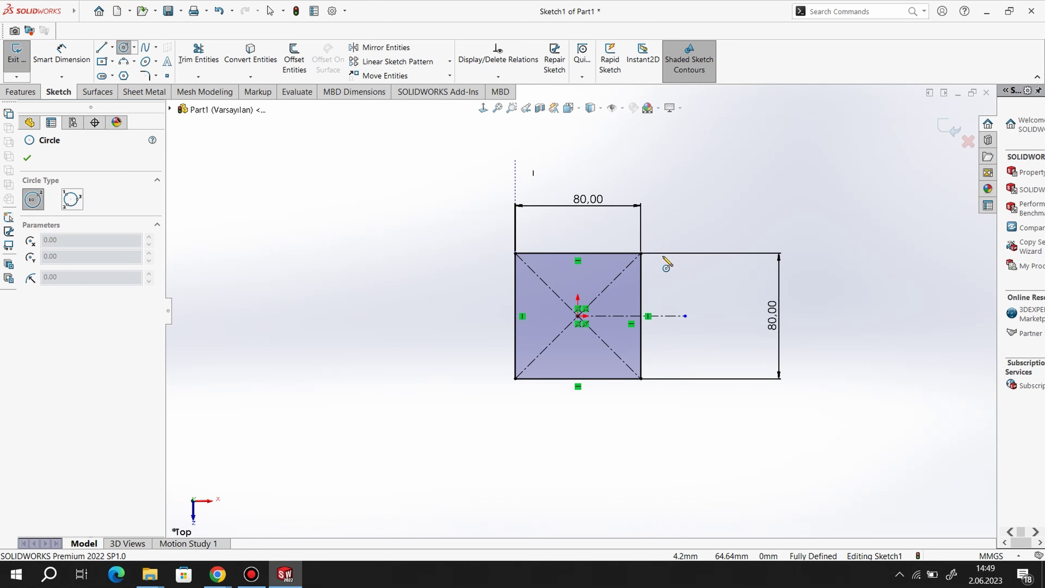
left_click(684, 316)
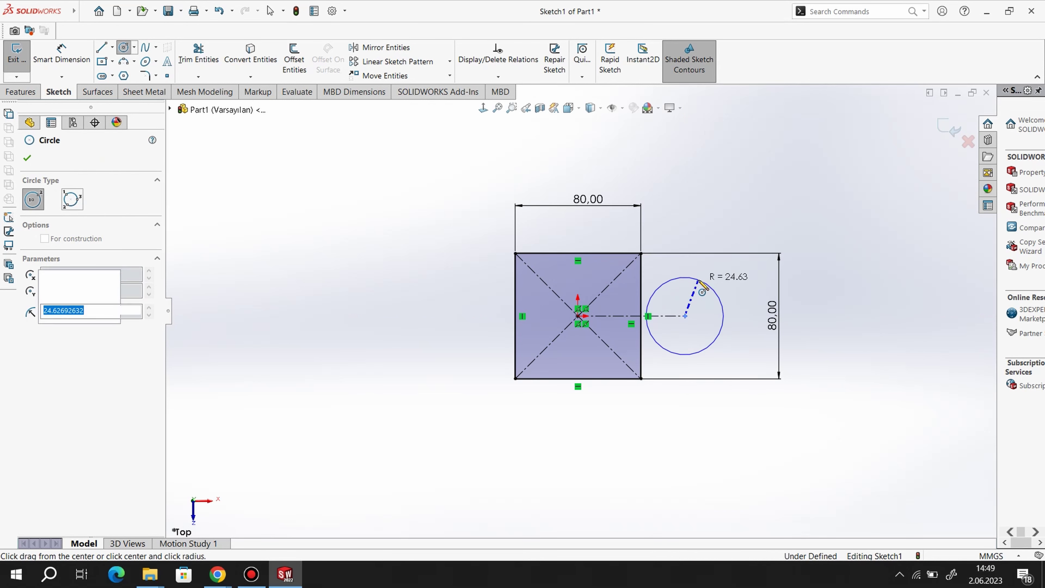
left_click(705, 283)
Step: Dimension the circle to Ø40 mm and its centre 50 mm from the origin
left_click(61, 53)
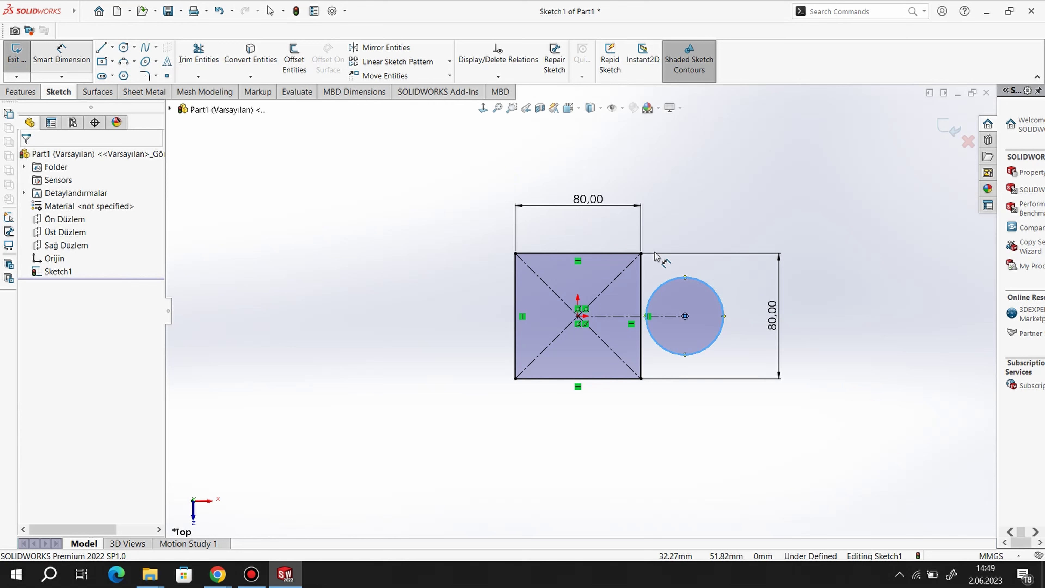
left_click(721, 297)
left_click(751, 281)
type("40")
key("Return")
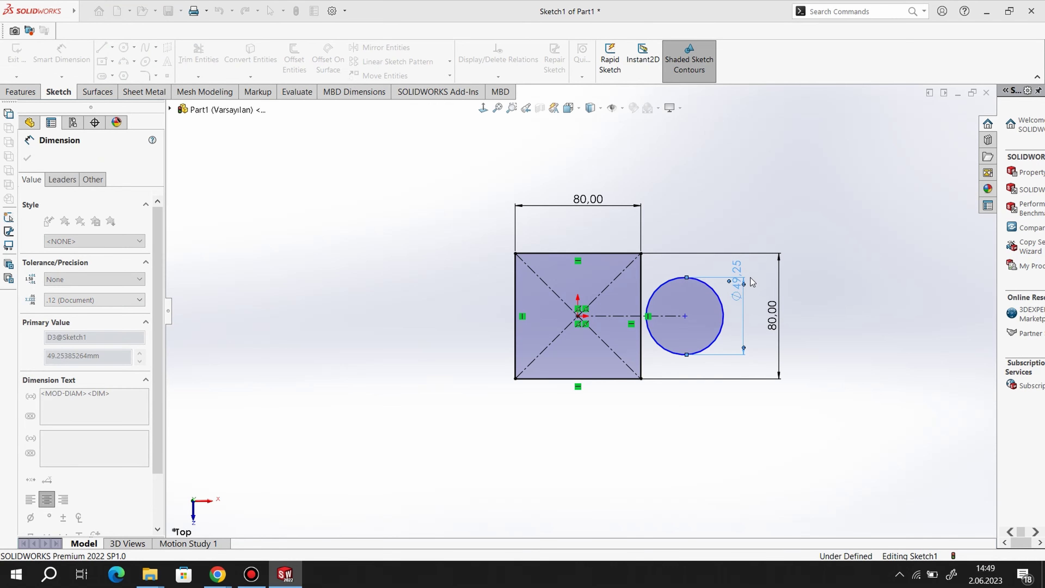
left_click(685, 316)
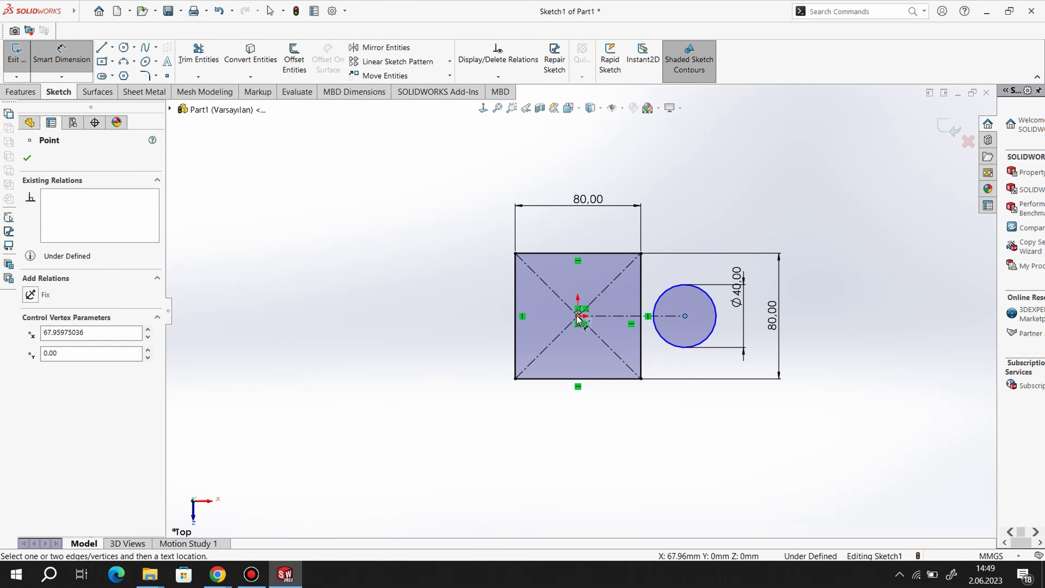
left_click(578, 316)
left_click(657, 461)
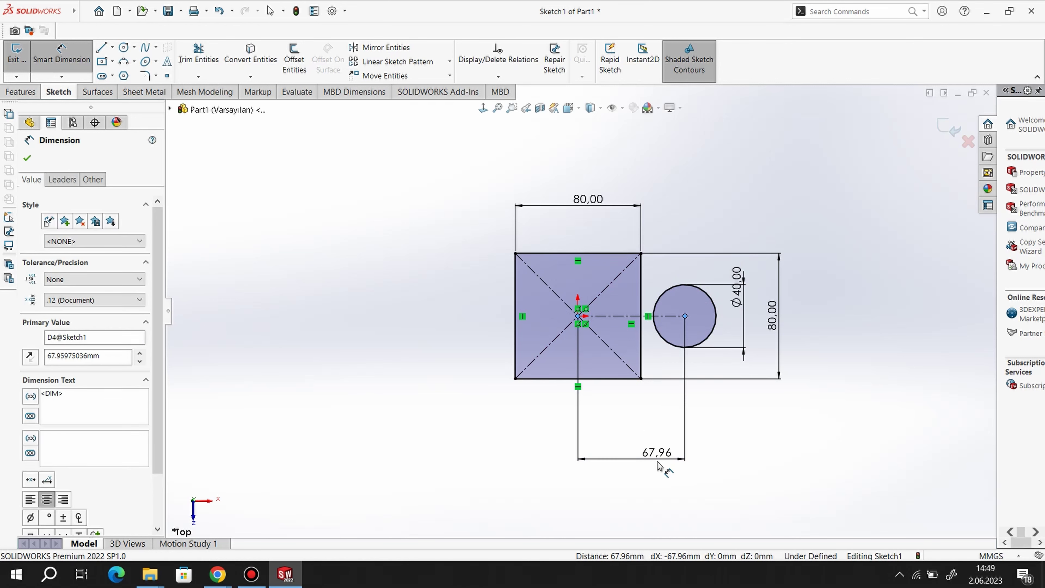
type("50")
key("Return")
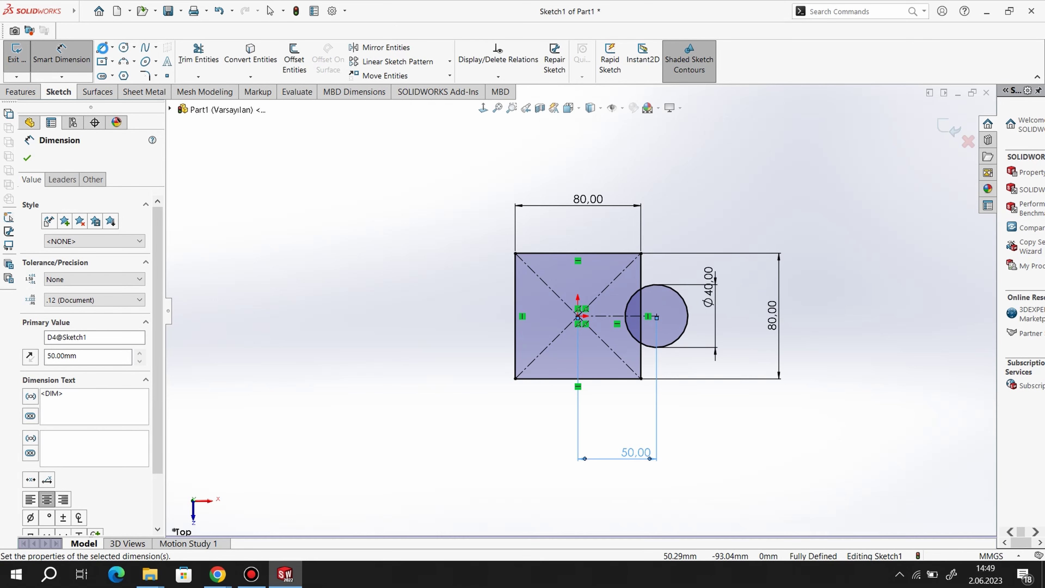
left_click(102, 48)
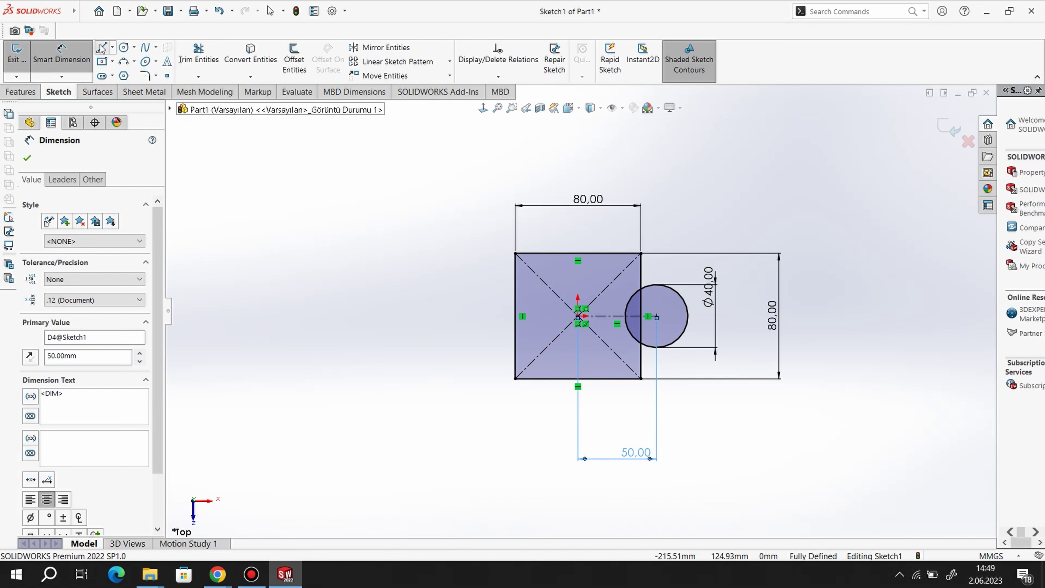
Step: Draw horizontal lines from the circle's top and bottom to the square's right edge
left_click(657, 284)
left_click(625, 284)
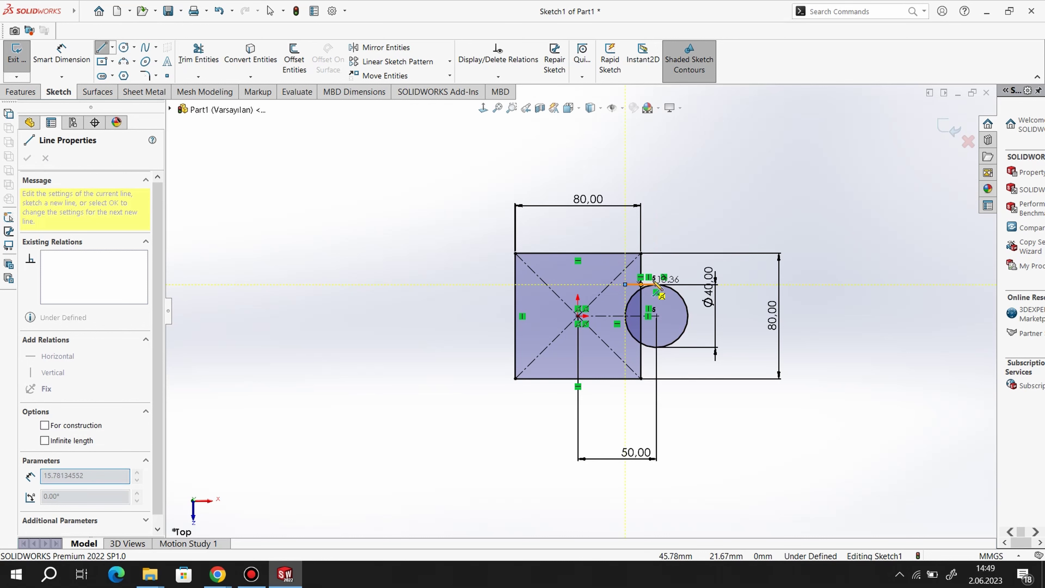
right_click(672, 208)
left_click(691, 250)
key("Escape")
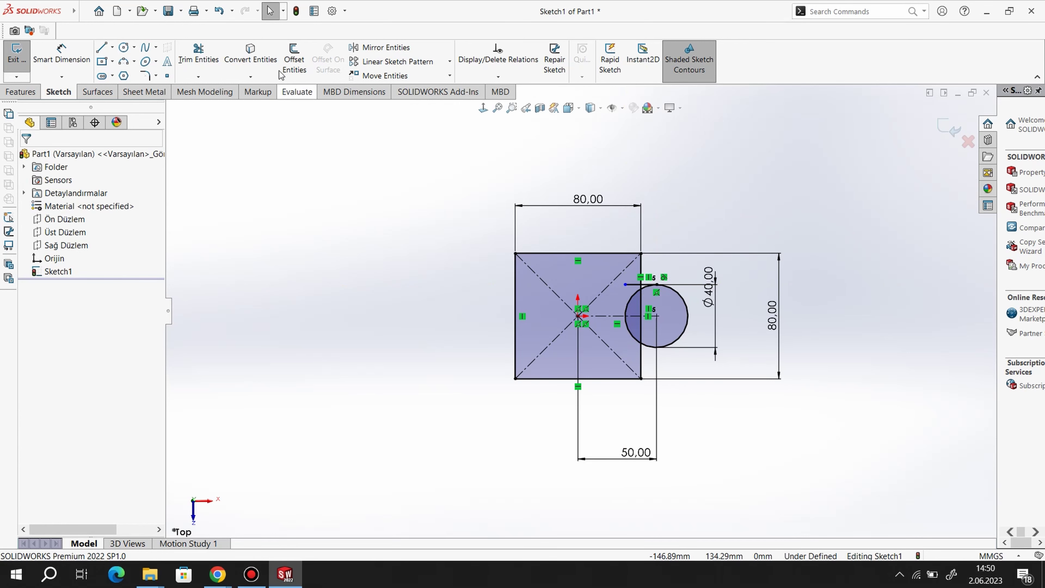
left_click(102, 48)
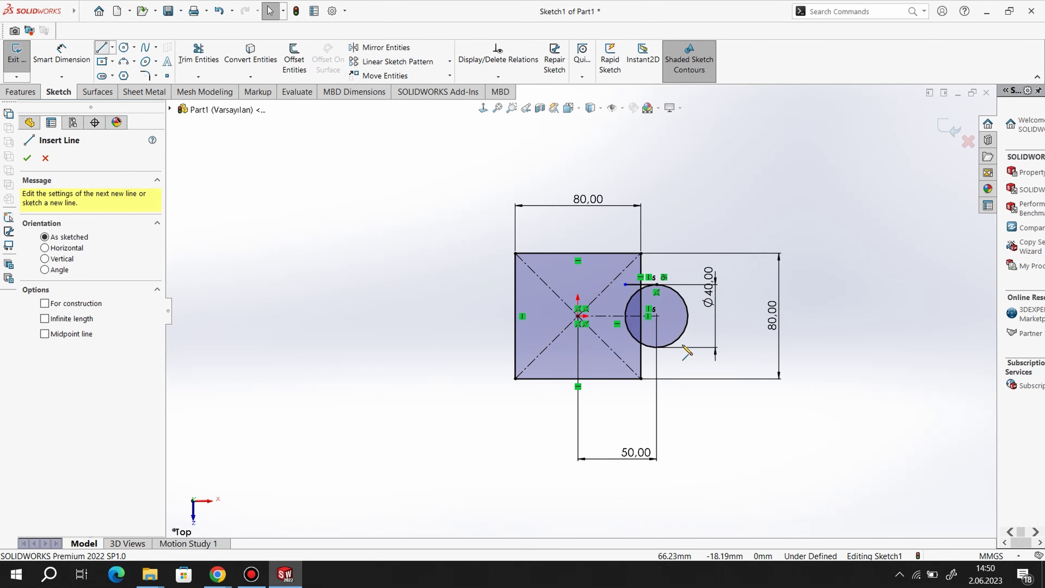
left_click(656, 348)
right_click(437, 176)
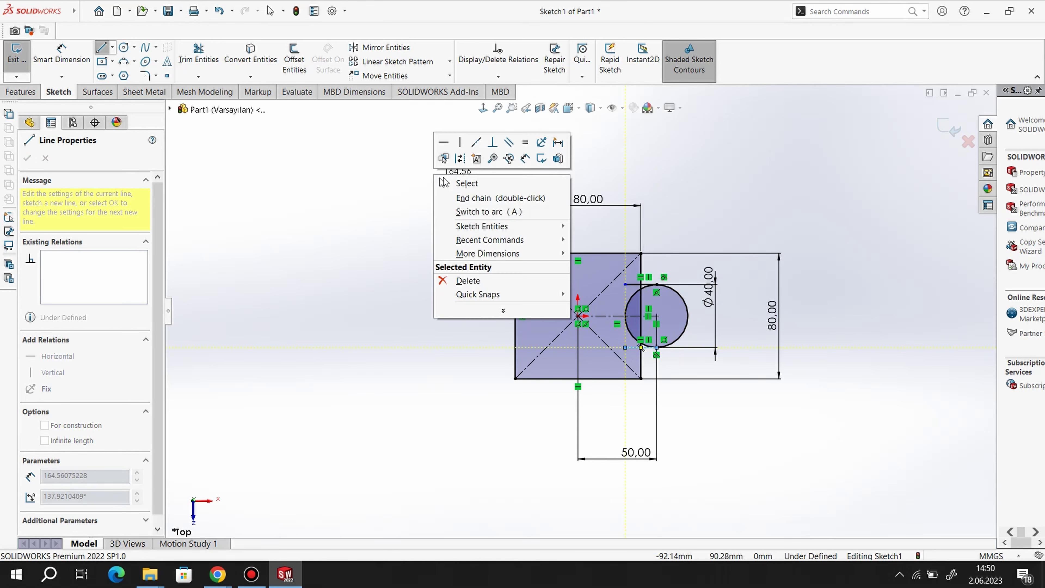
left_click(467, 183)
Step: Trim away the circle's arc inside the square, leaving a rounded lug
scroll(674, 321, "down", 1)
scroll(556, 307, "down", 1)
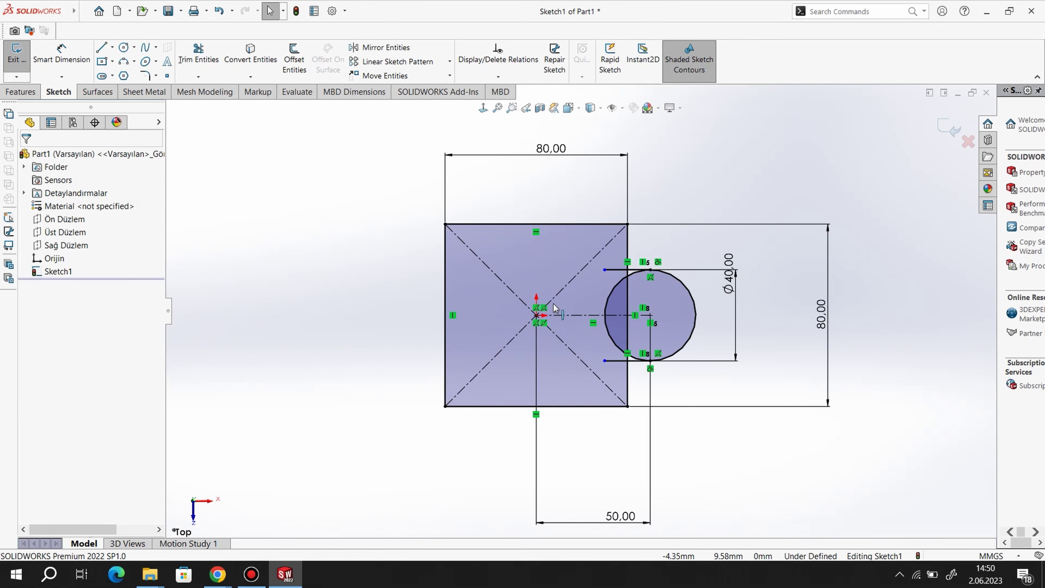
left_click(198, 60)
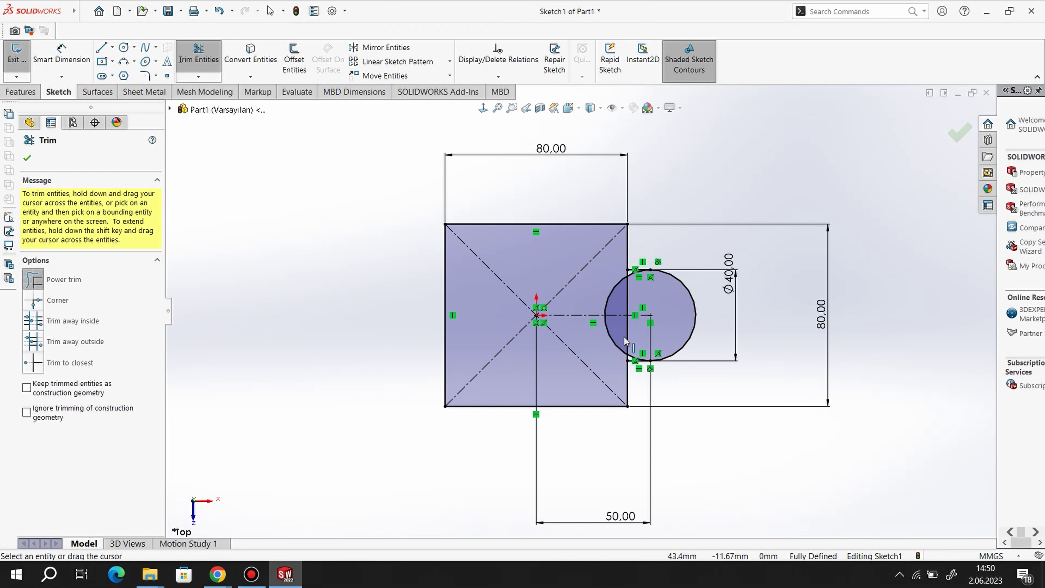
left_click(611, 341)
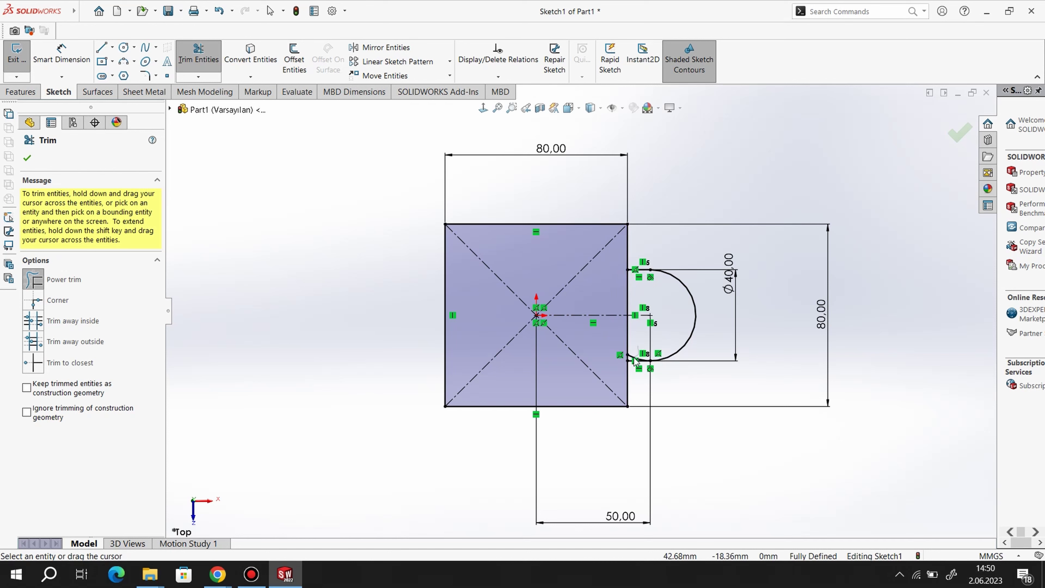
left_click(124, 47)
Step: Add a Ø20 mm hole circle at the lug arc's centre
left_click(650, 315)
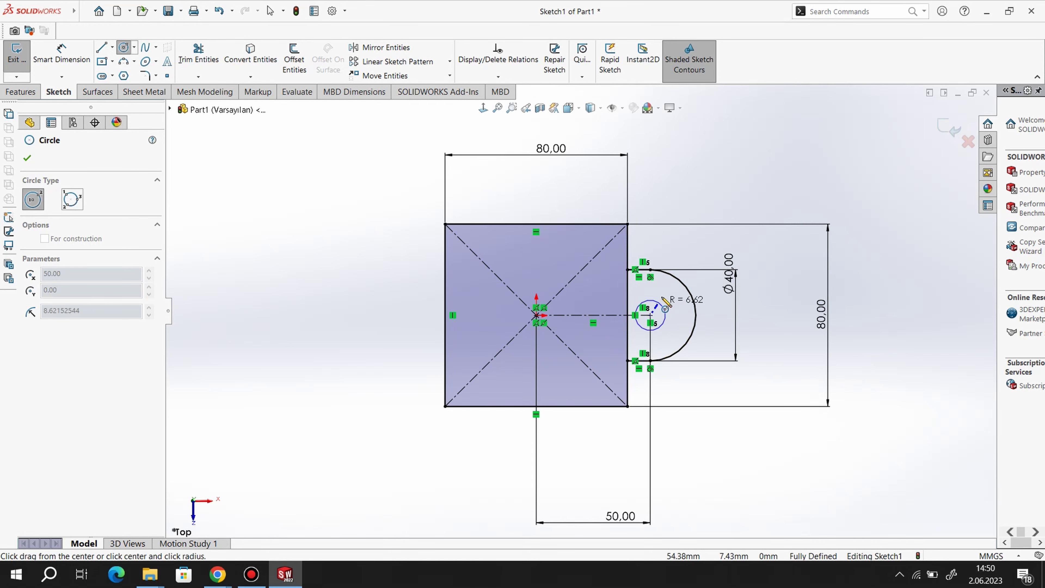
left_click(62, 52)
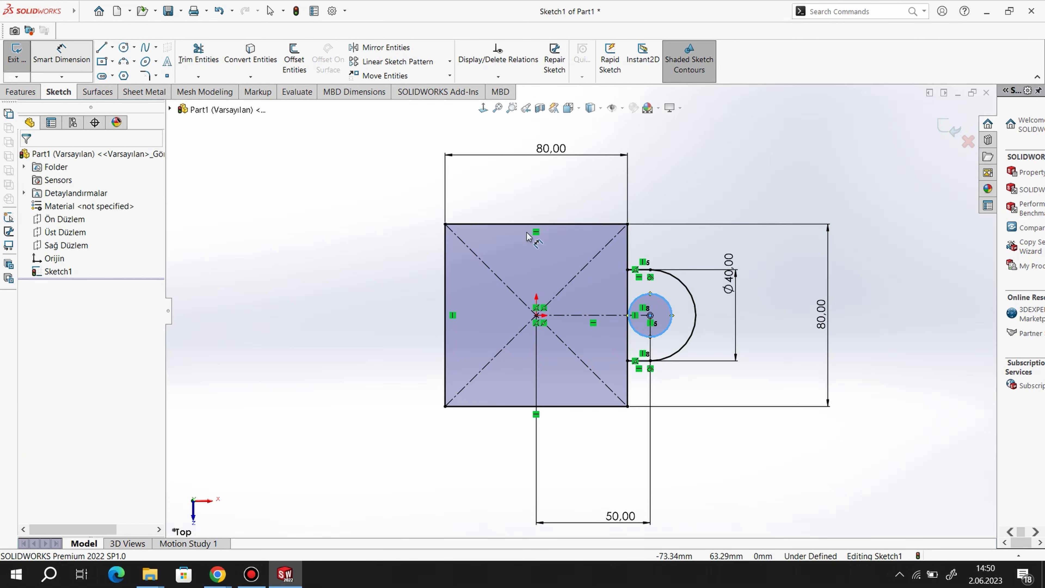
left_click(672, 316)
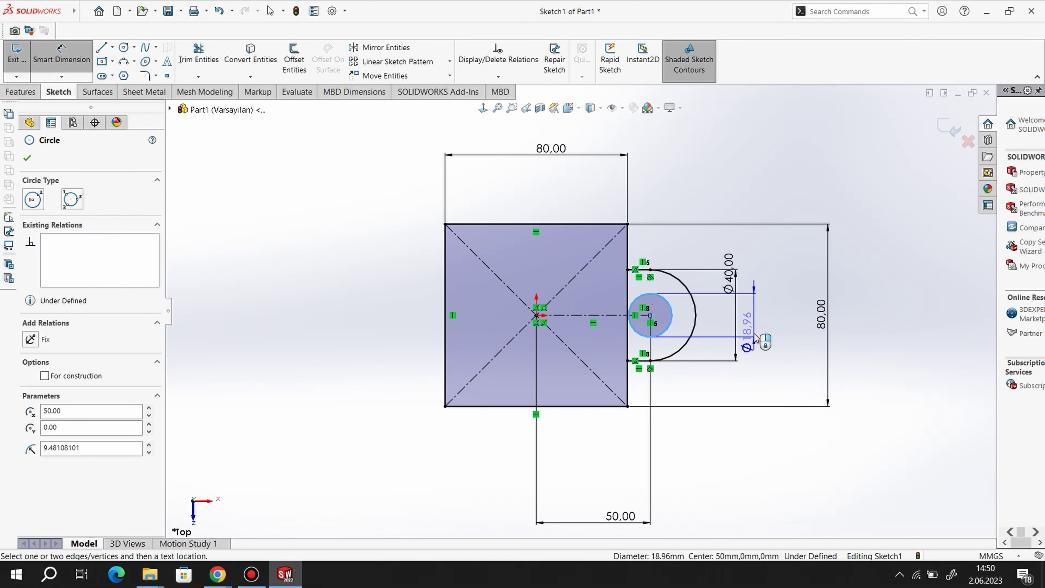
left_click(712, 328)
type("20")
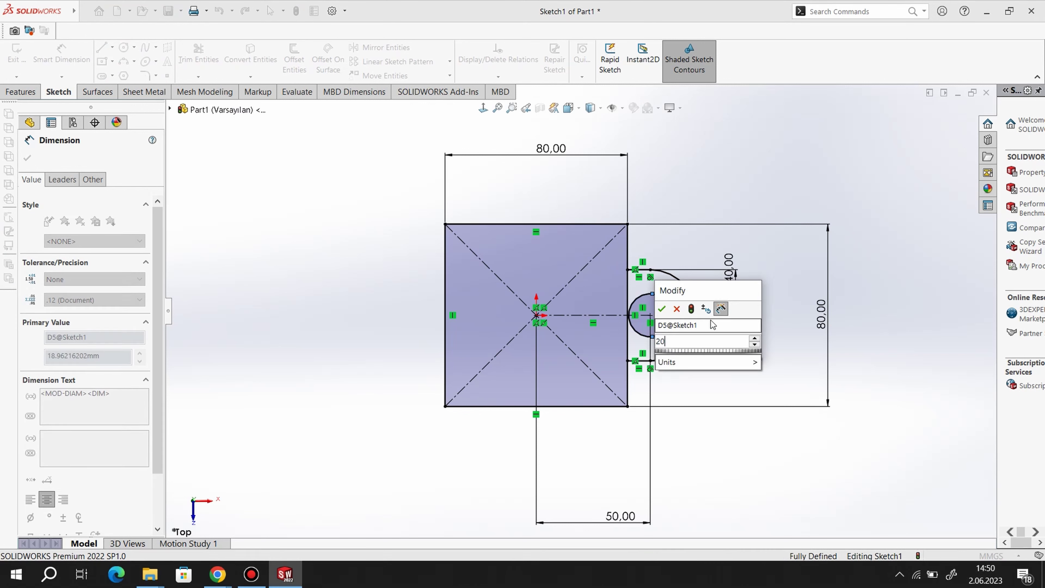
key("Return")
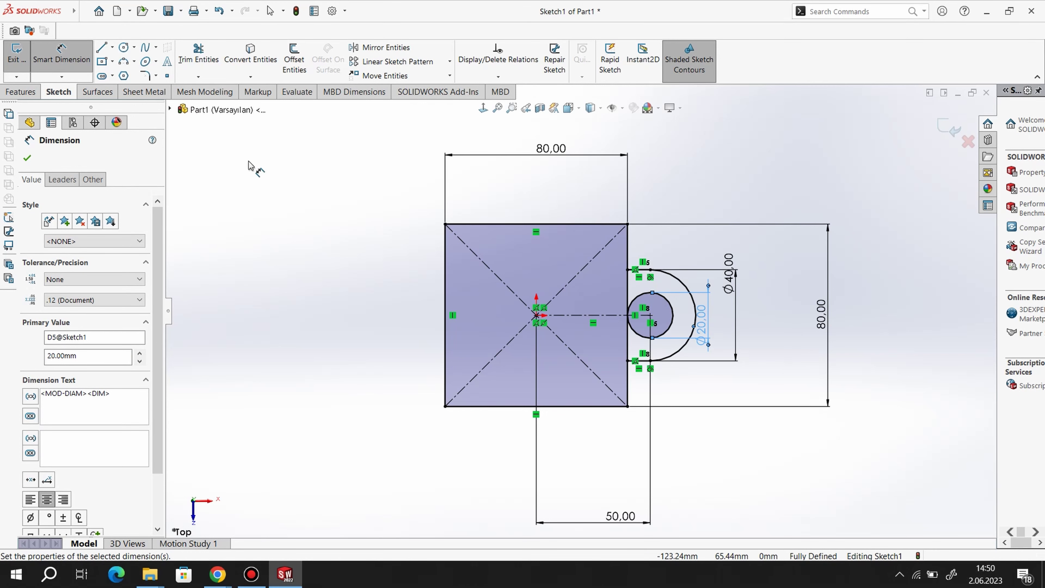
Step: Draw a vertical centerline running up from the origin
left_click(113, 47)
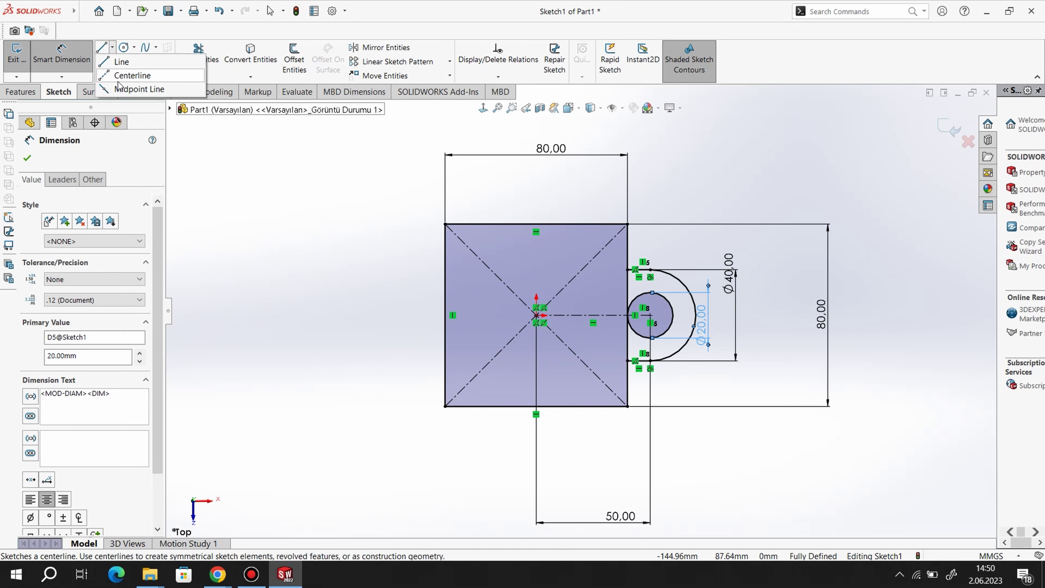
left_click(132, 75)
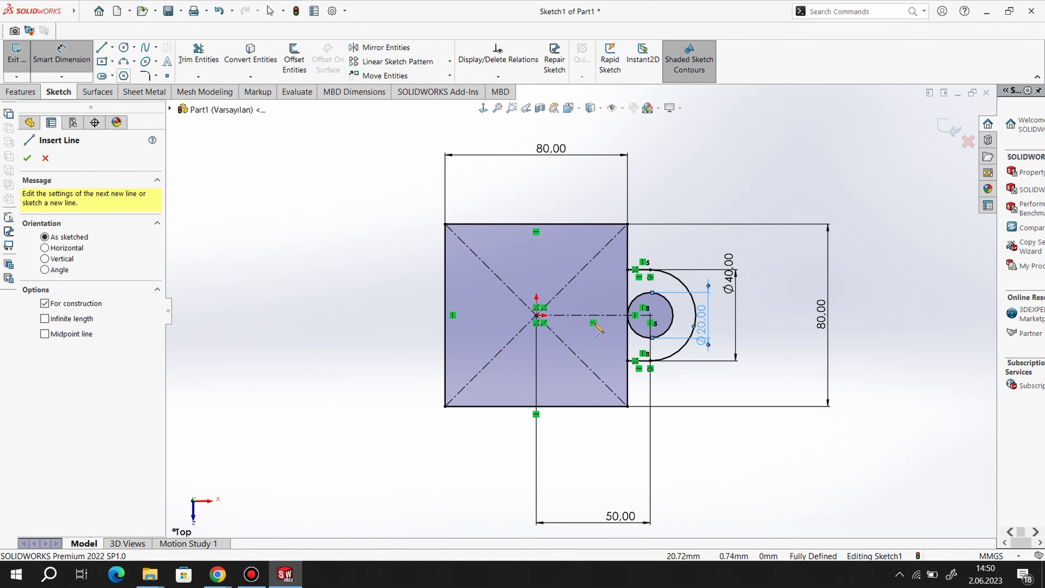
left_click(536, 315)
left_click(535, 245)
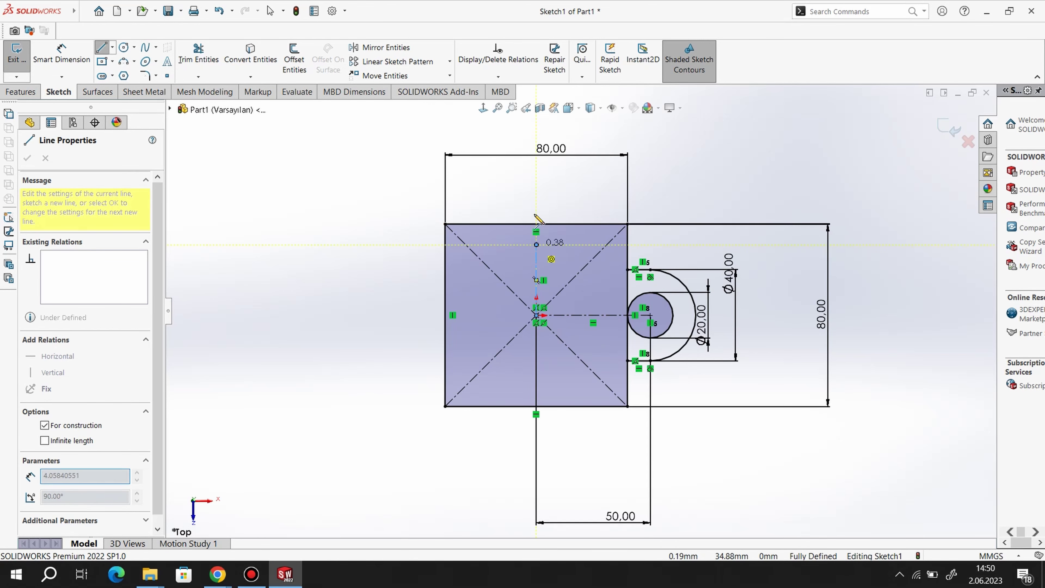
right_click(525, 184)
left_click(541, 193)
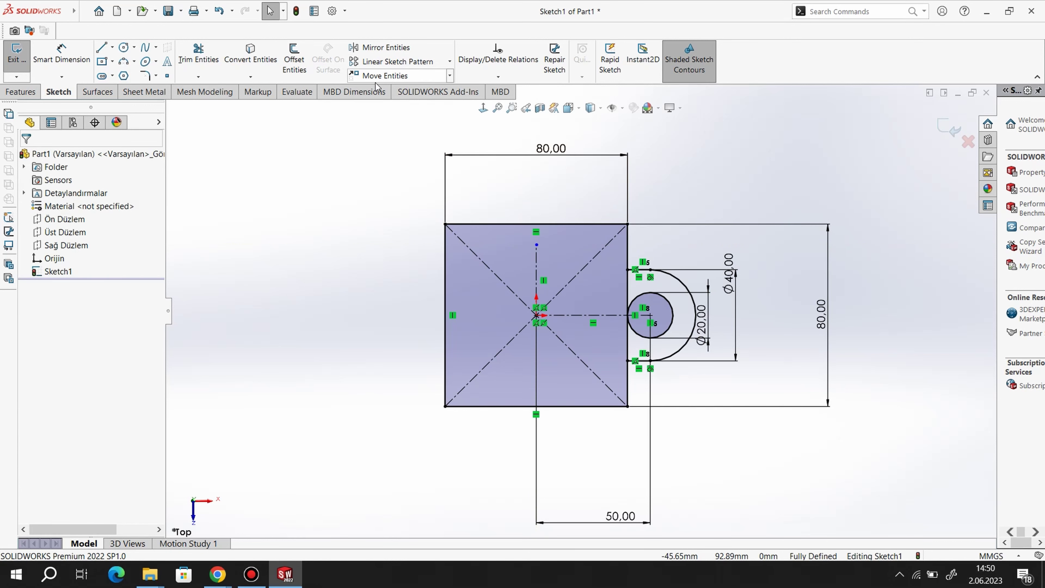
left_click(373, 50)
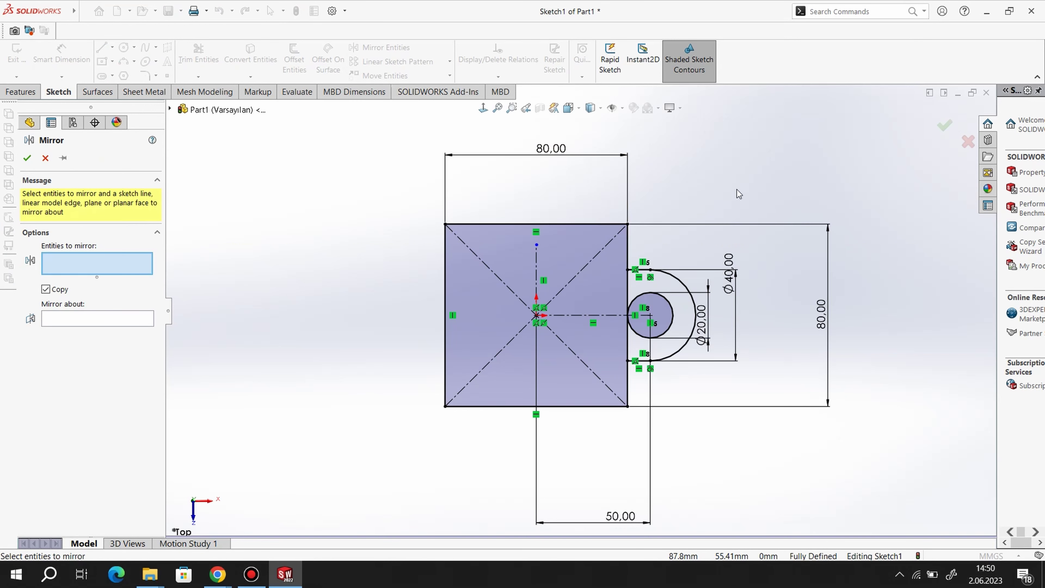
Step: Mirror the lug lines, arc and Ø20 hole about the vertical centerline, then trim the left square edge inside it
left_click(641, 270)
left_click(681, 347)
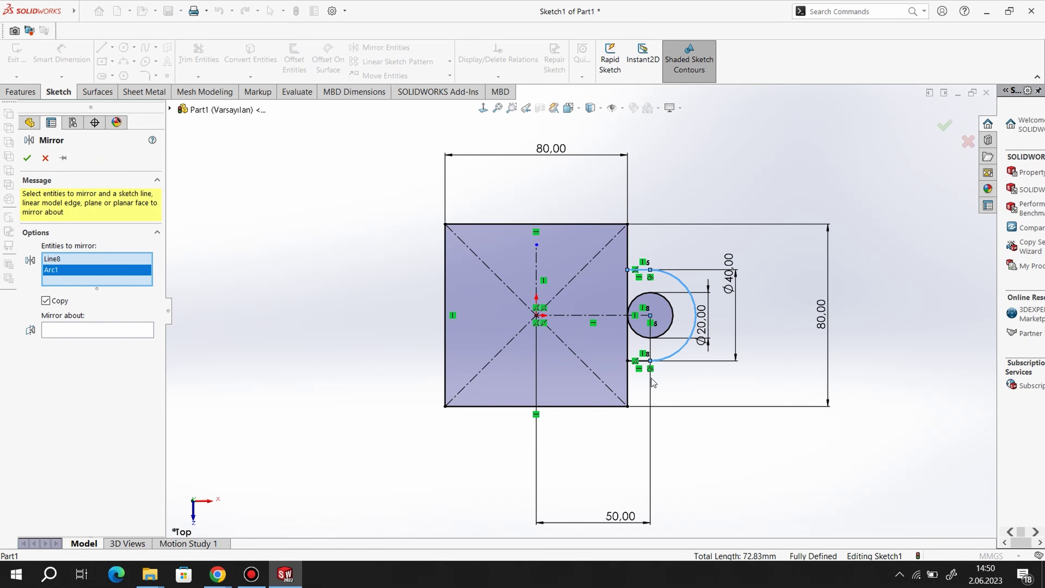
left_click(642, 361)
left_click(636, 335)
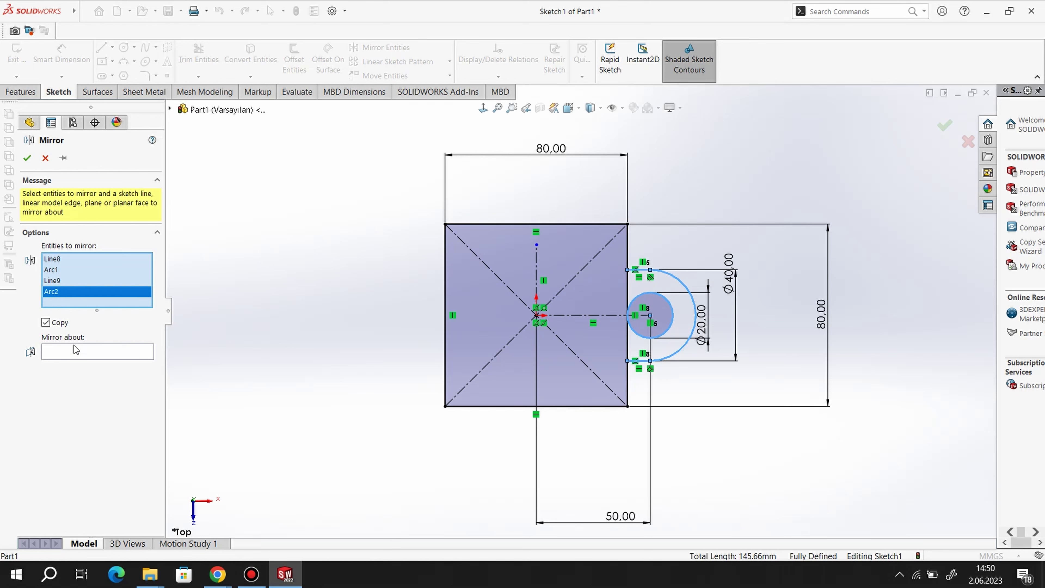
left_click(97, 353)
left_click(536, 270)
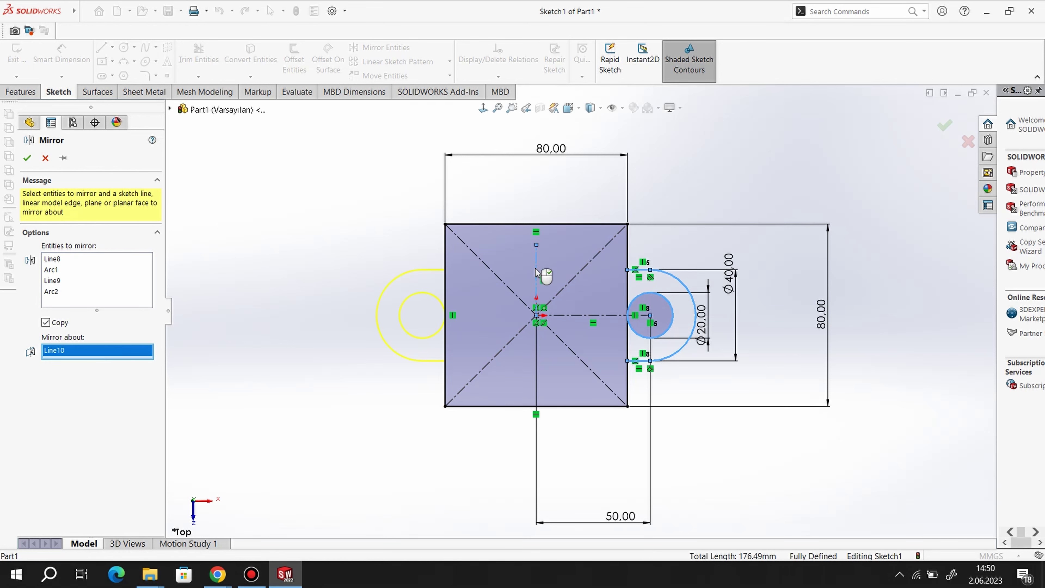
left_click(28, 159)
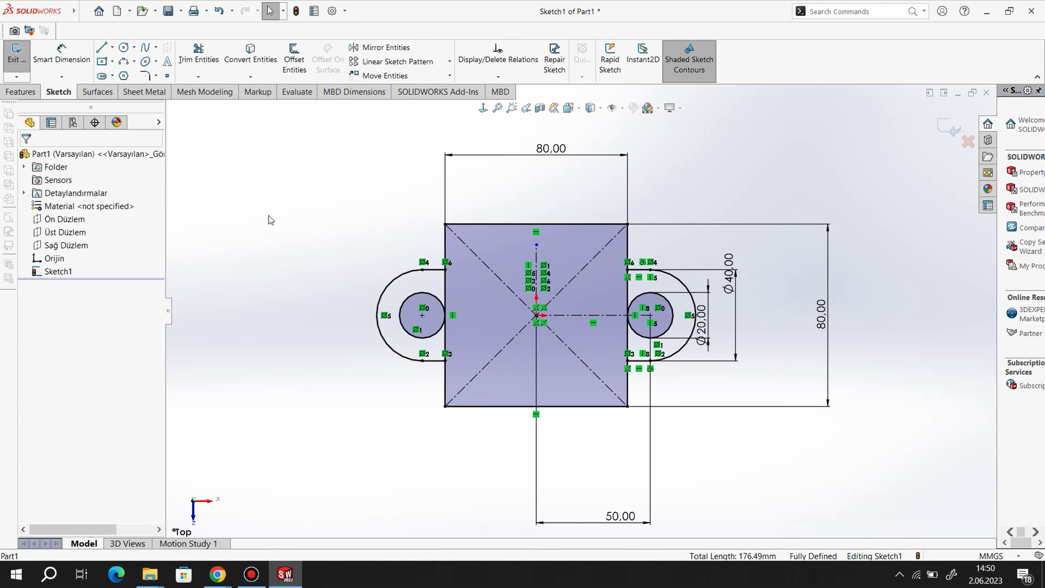
left_click(198, 53)
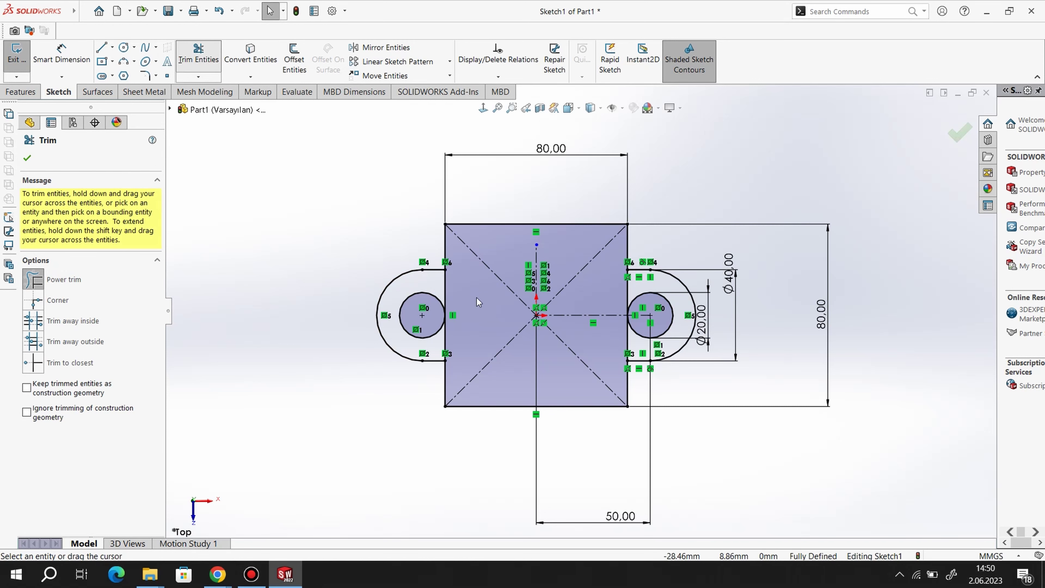
left_click_drag(471, 297, 444, 292)
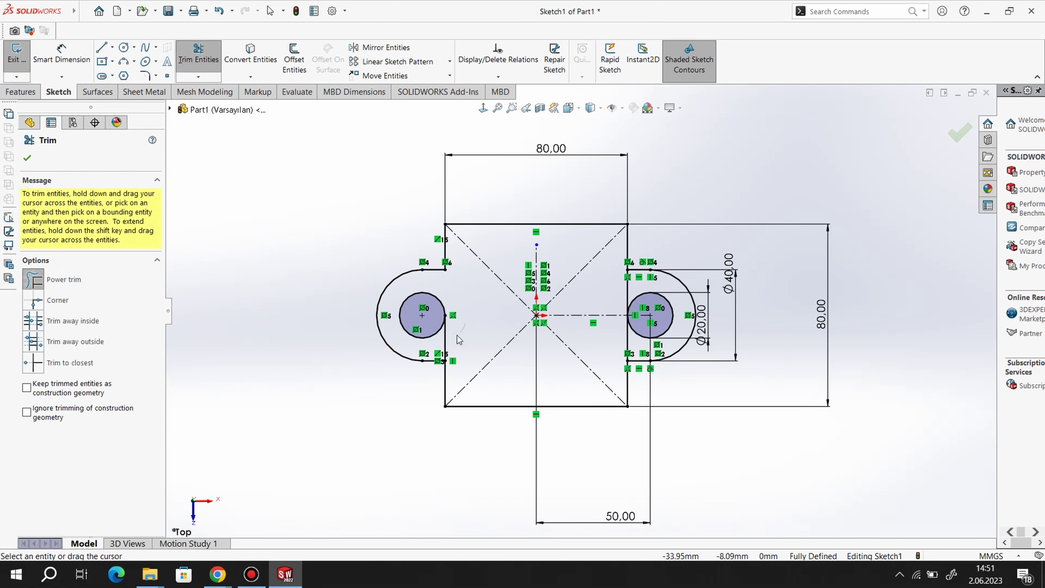
Step: Trim the square edges inside both lugs and extrude the profile 80 mm as Boss-Extrude1
left_click_drag(459, 340, 439, 348)
left_click_drag(623, 293, 632, 289)
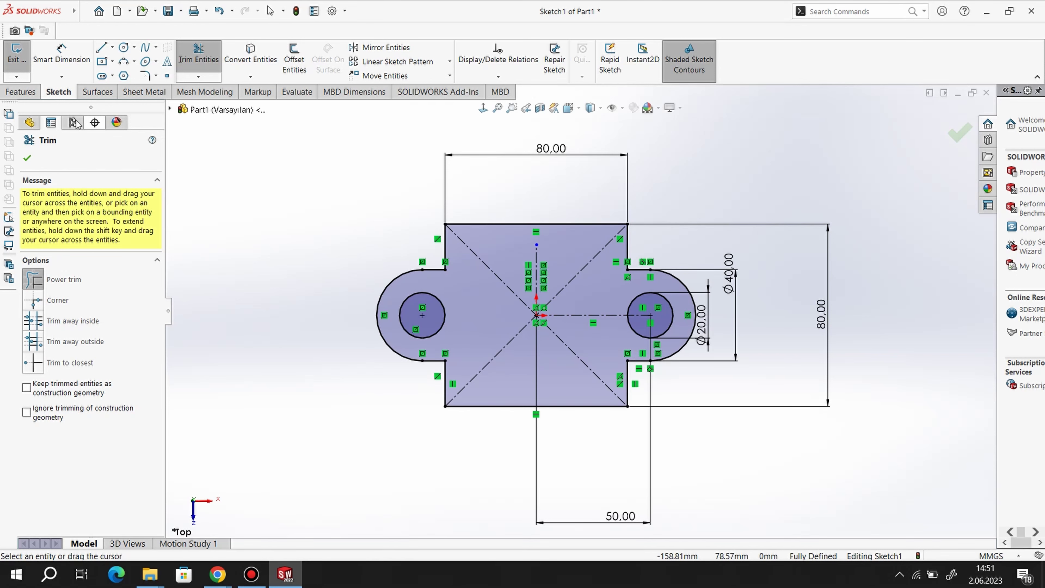
left_click(36, 95)
left_click(33, 63)
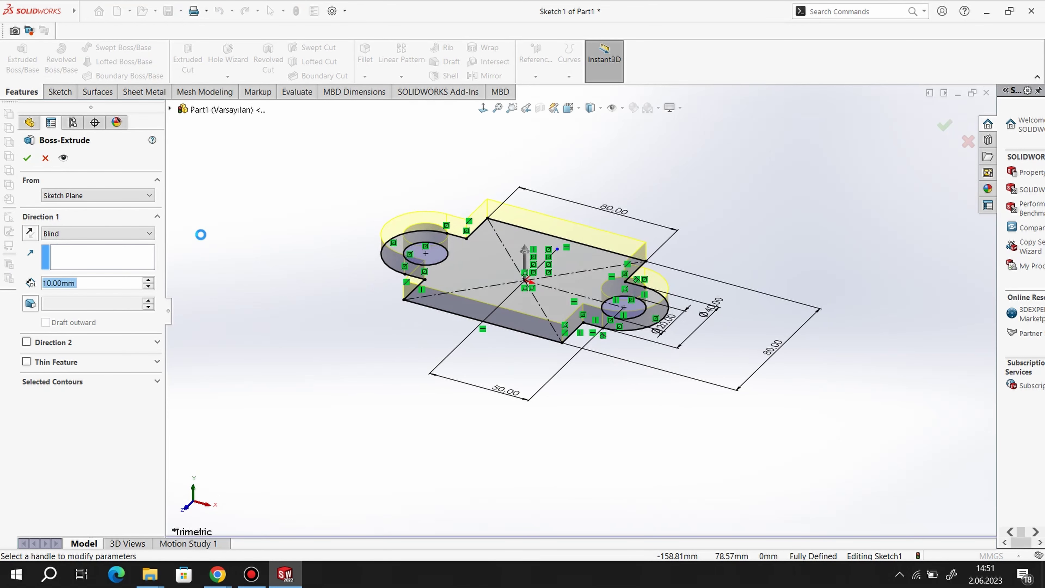
type("80")
key("Return")
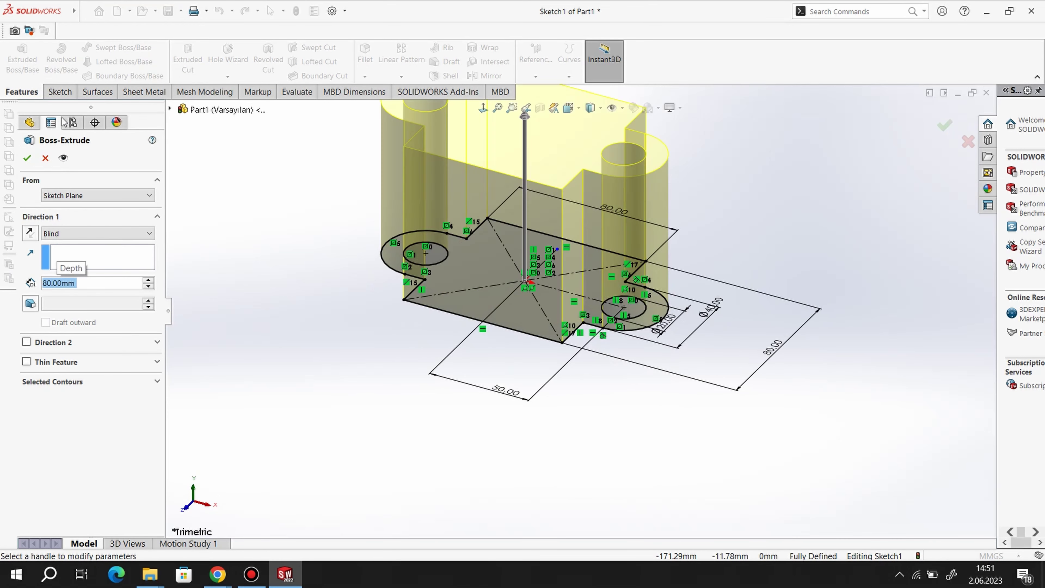
left_click(27, 162)
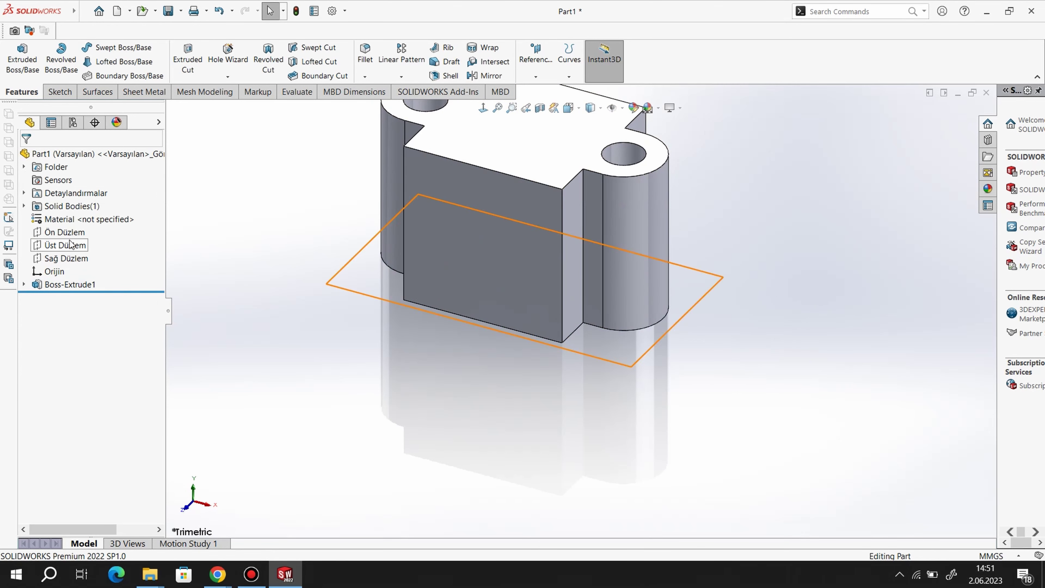
Step: Sketch on Üst Düzlem and convert the left lug's five outline edges into sketch geometry
right_click(77, 243)
left_click(72, 236)
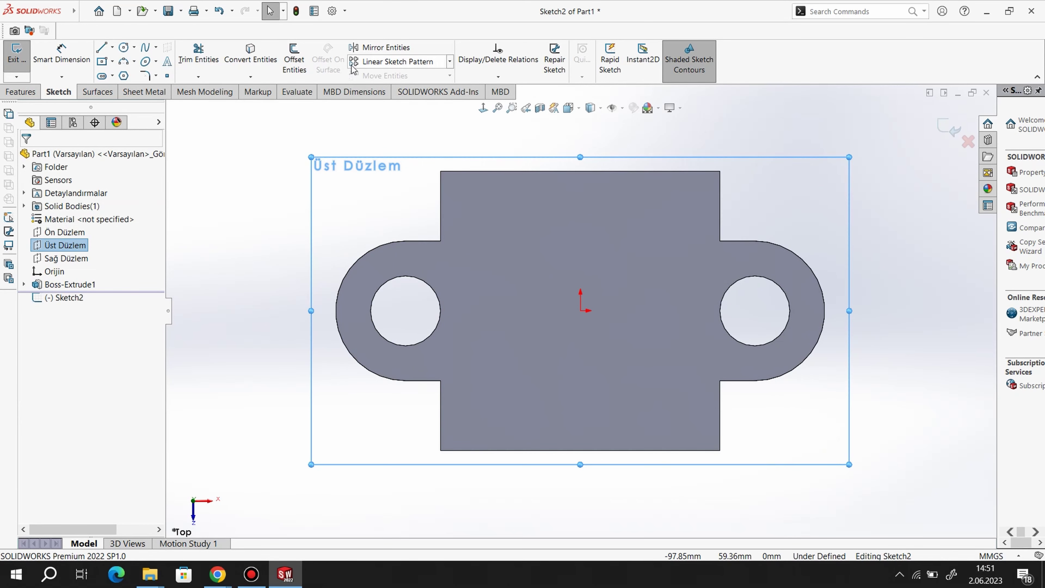
left_click(259, 66)
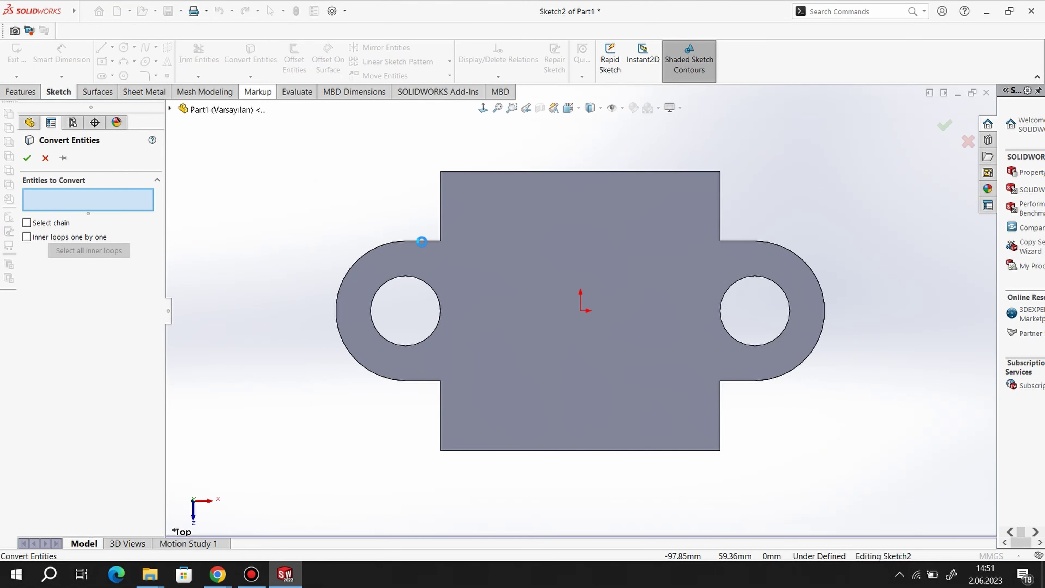
left_click(428, 241)
left_click(441, 229)
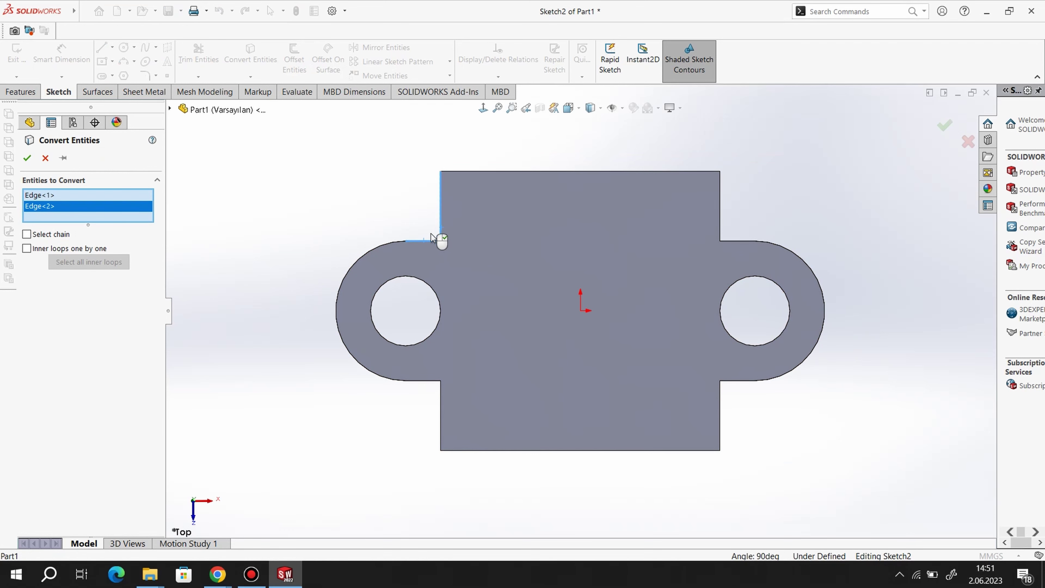
left_click(392, 243)
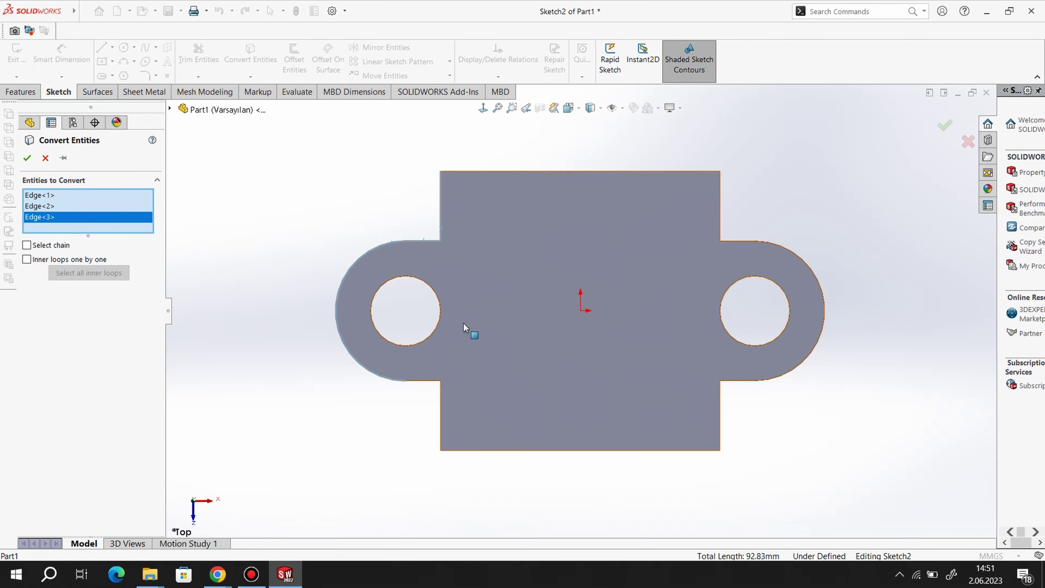
left_click(426, 381)
left_click(440, 411)
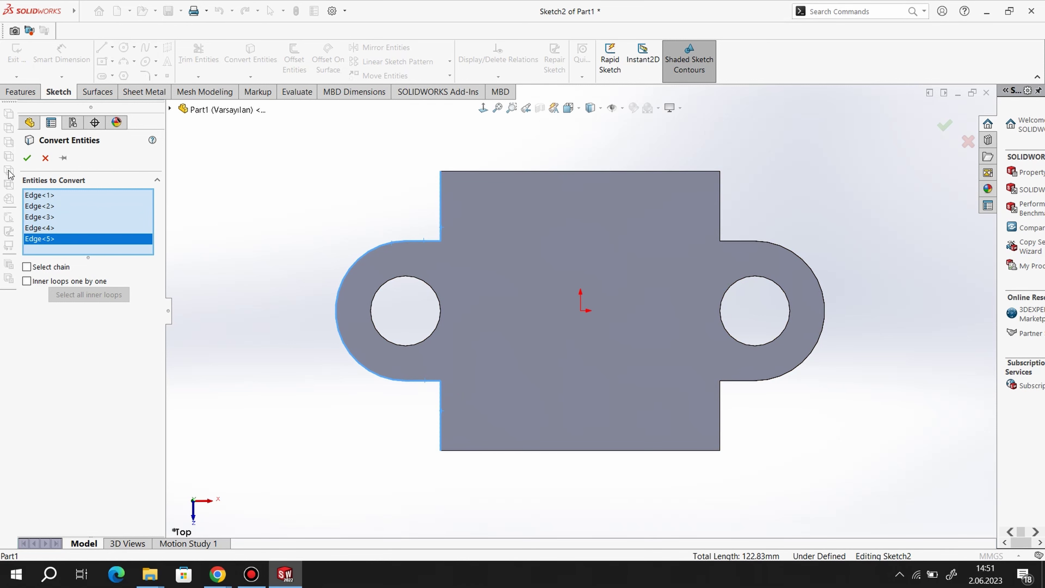
left_click(27, 158)
Step: Draw lines from the top-left corner out, down and back to the bottom-left corner
left_click(102, 48)
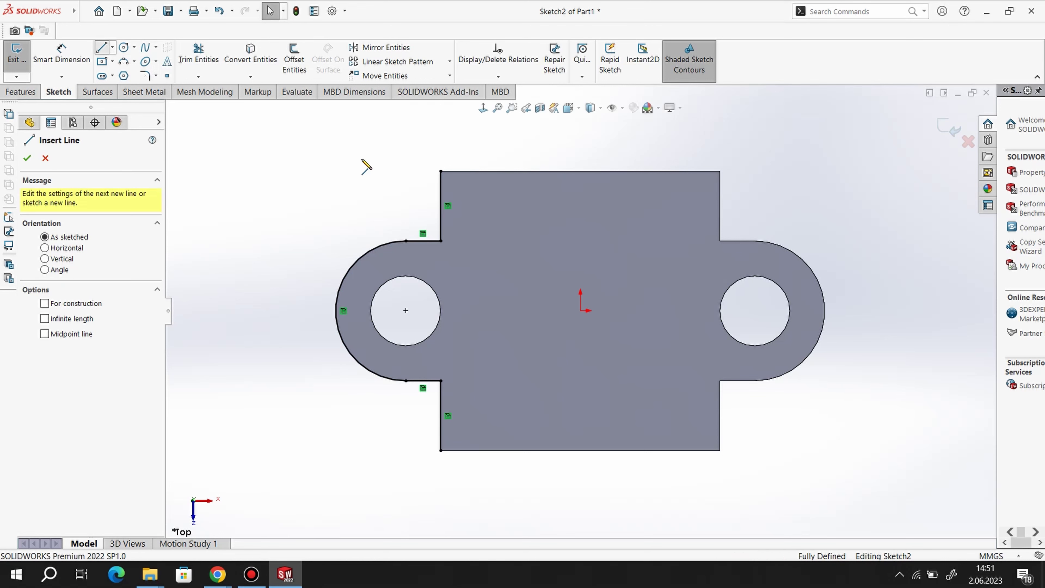
left_click(440, 171)
left_click(372, 171)
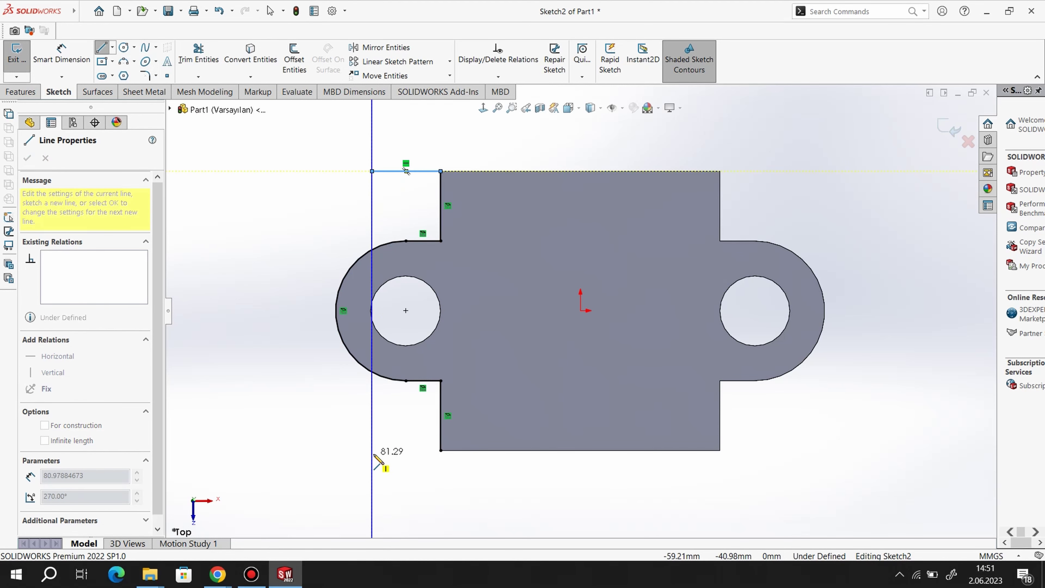
left_click(372, 450)
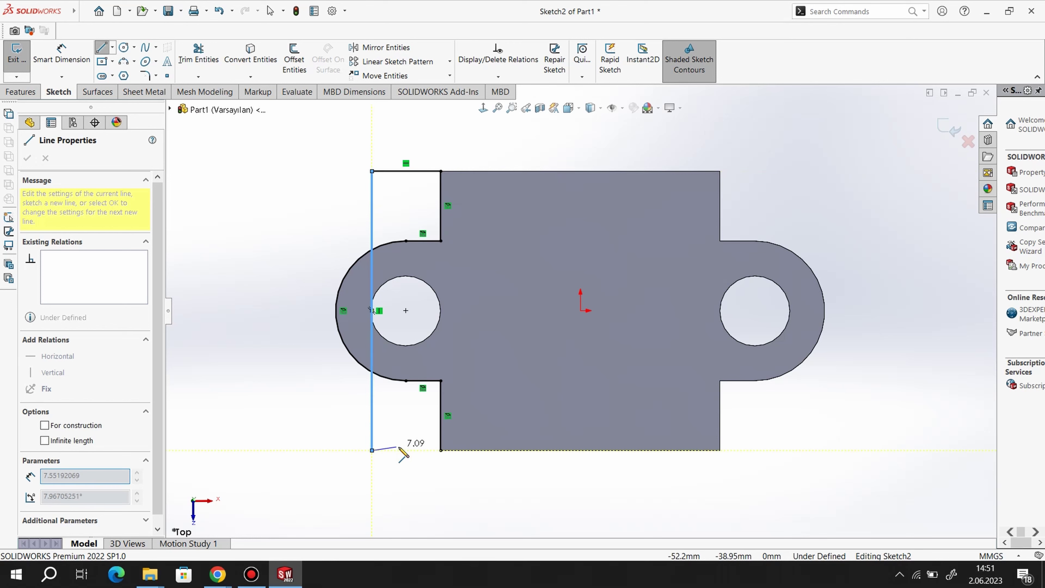
left_click(440, 450)
right_click(259, 337)
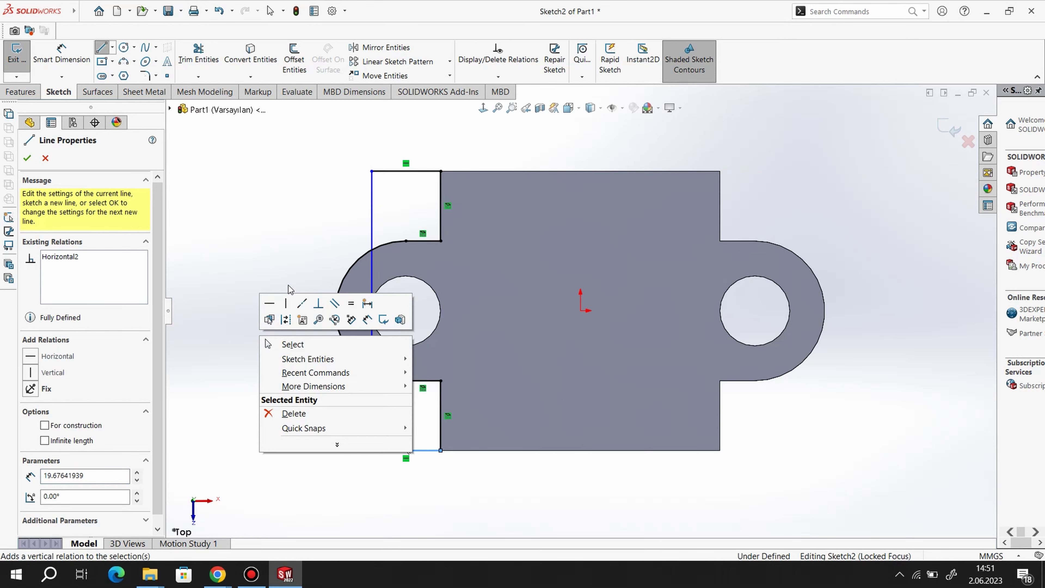
left_click(300, 344)
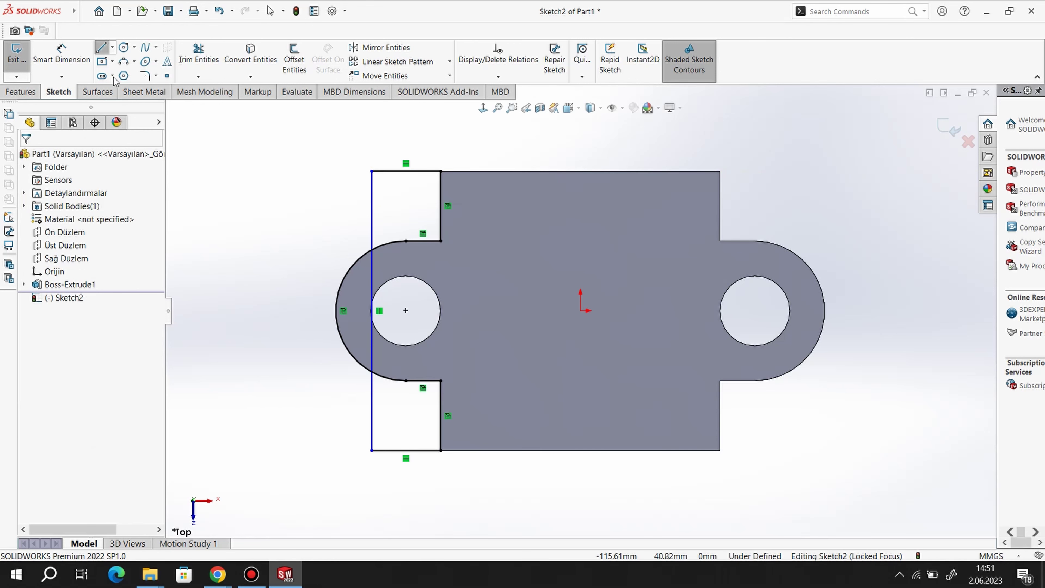
Step: Dimension the vertical line 130/2 = 65 mm from the origin
left_click(66, 61)
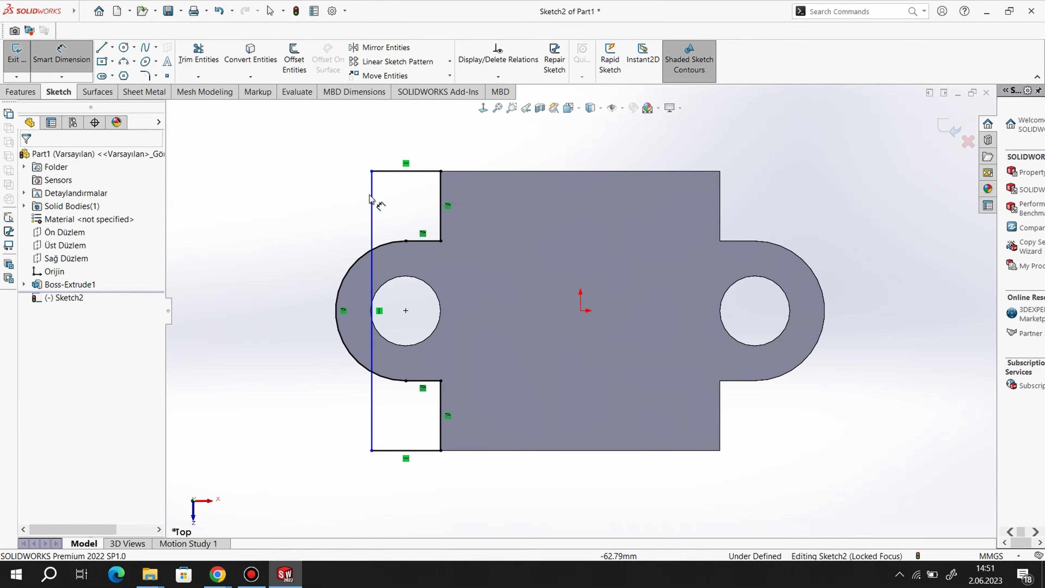
left_click(373, 224)
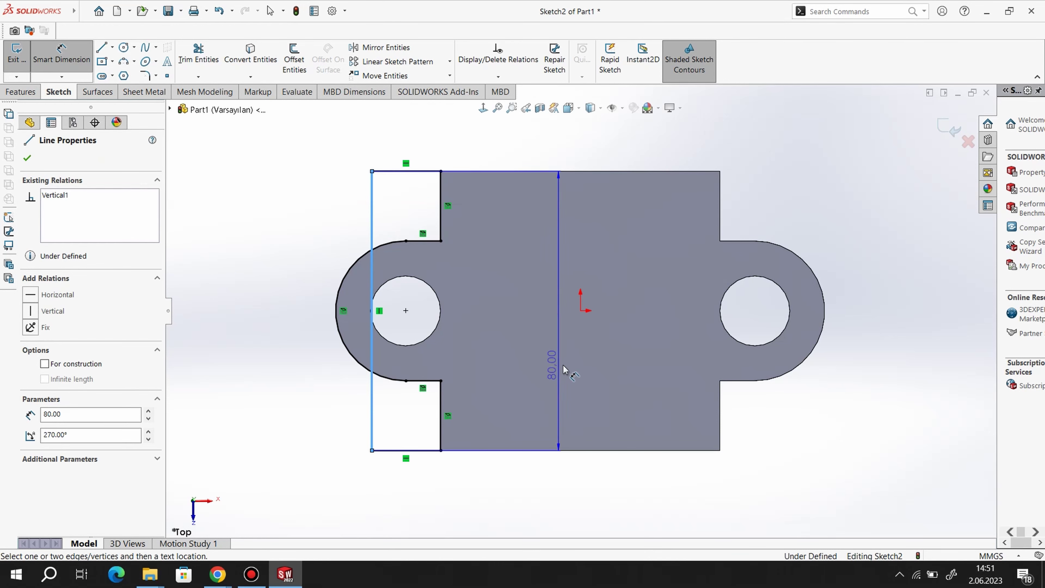
left_click(580, 311)
left_click(469, 139)
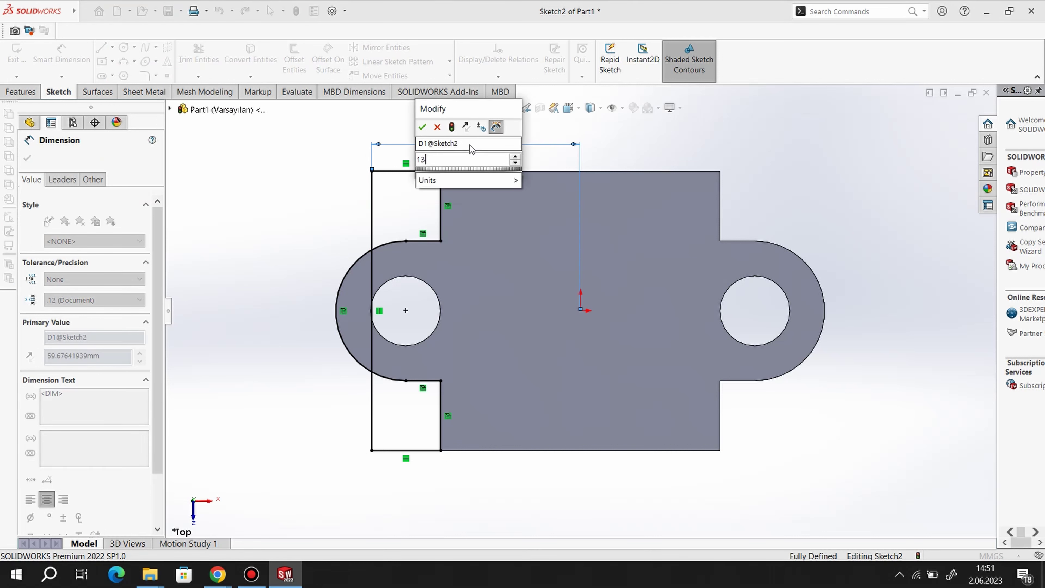
type("130/2")
key("Return")
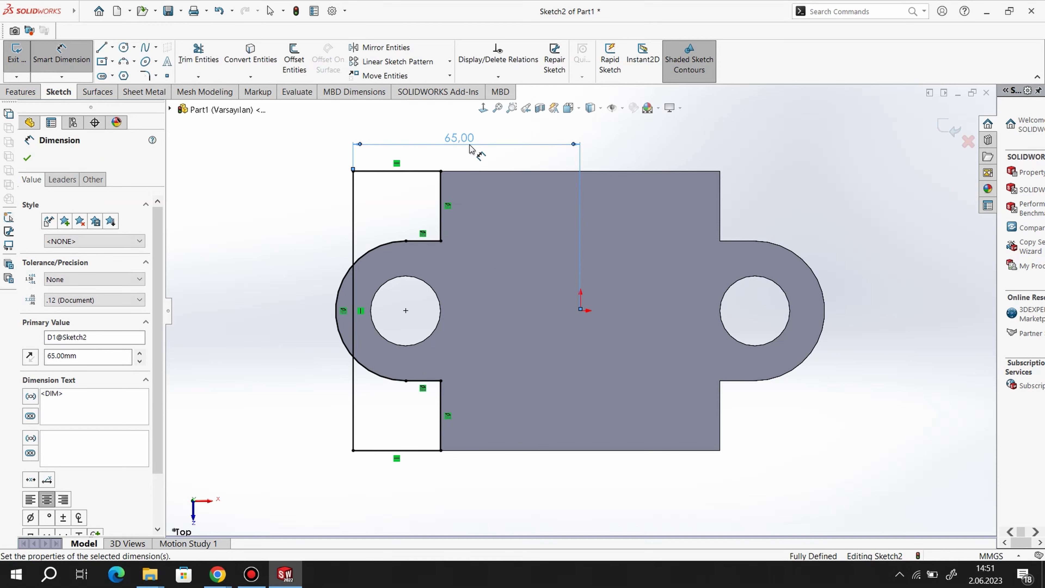
left_click(198, 54)
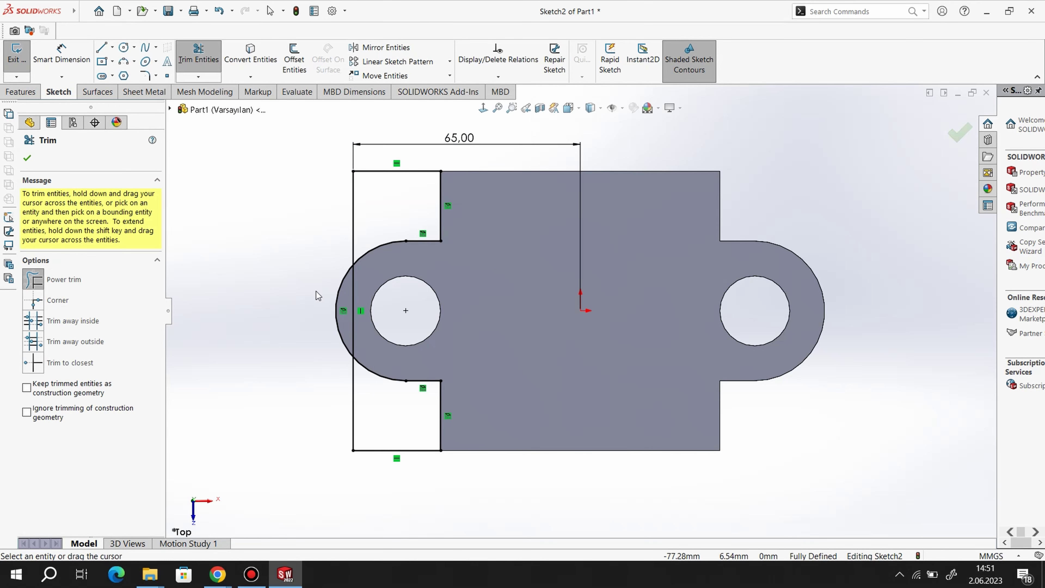
Step: Trim the vertical line crossing the lug arc and draw a vertical centerline from the origin
left_click_drag(338, 302, 362, 308)
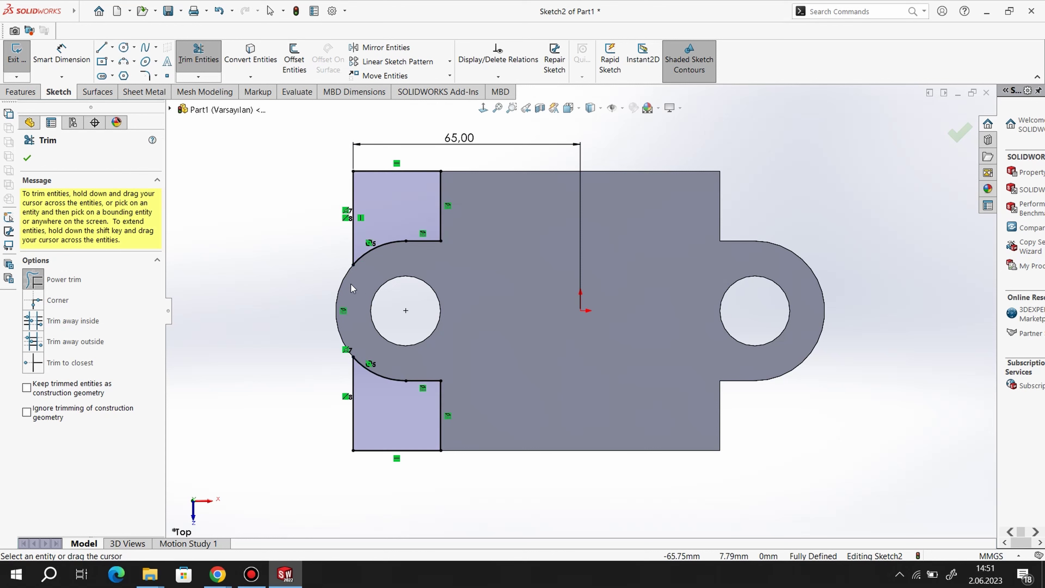
left_click(113, 49)
left_click(110, 75)
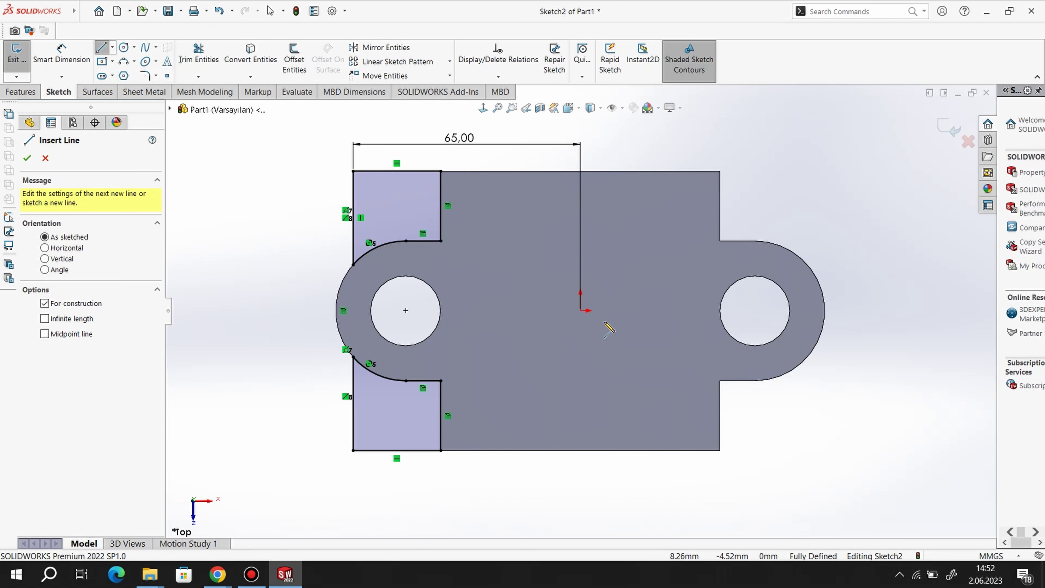
left_click(581, 310)
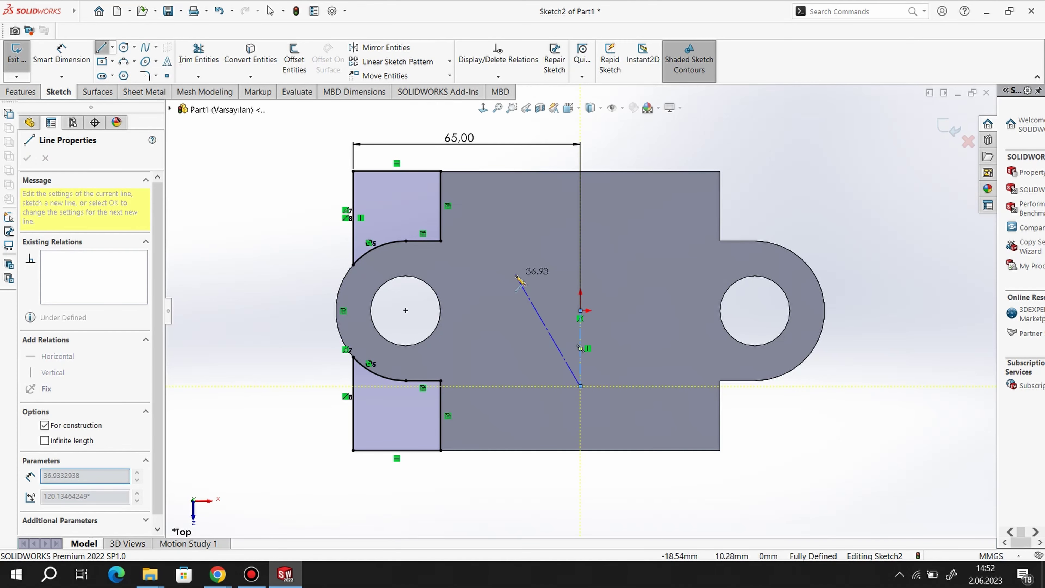
right_click(535, 284)
left_click(535, 284)
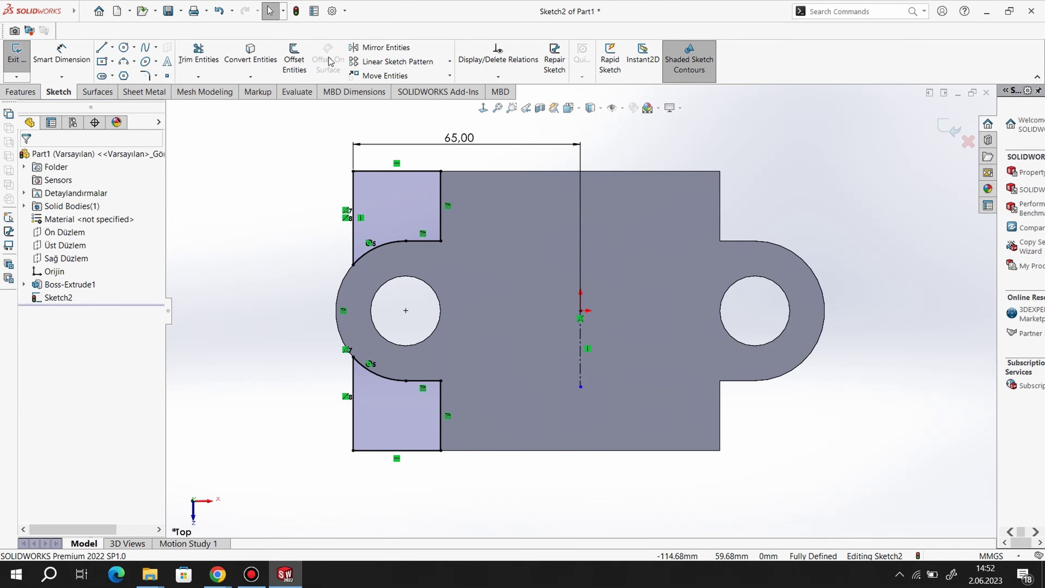
Step: Mirror the upper-left and lower-left contours about the new vertical centerline
left_click(376, 47)
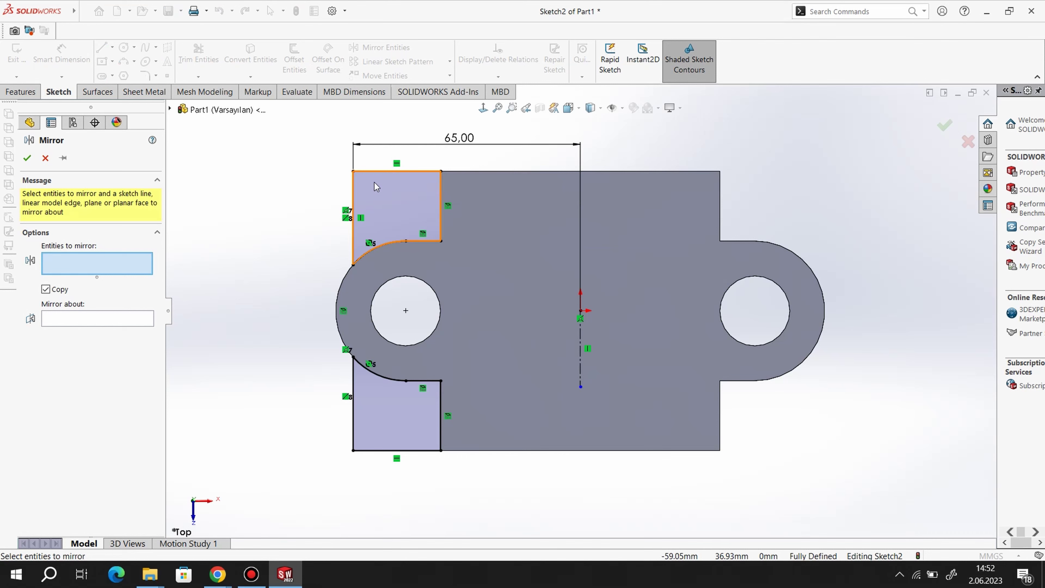
left_click(383, 229)
left_click(397, 424)
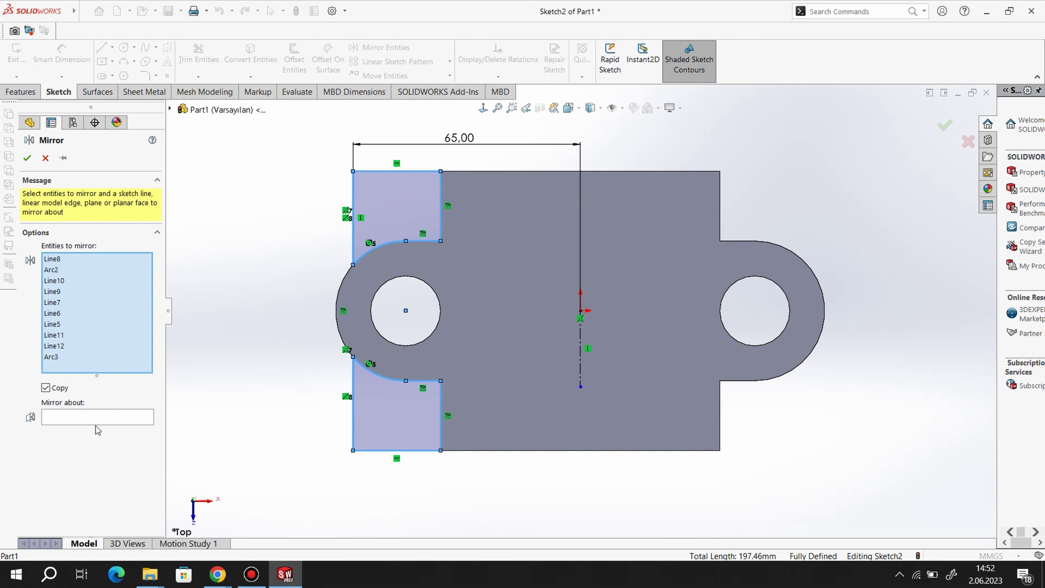
left_click(102, 417)
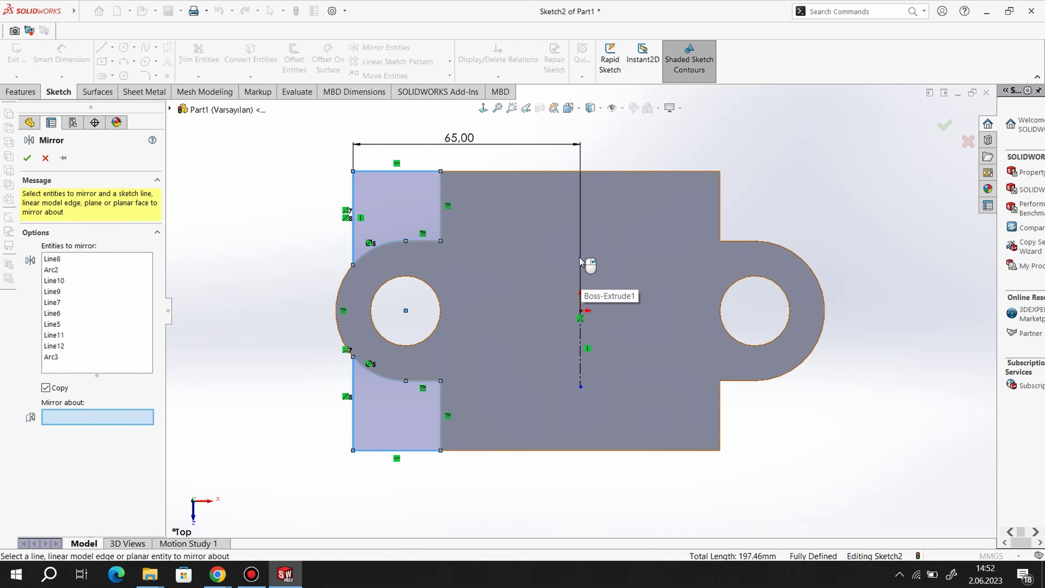
left_click(580, 373)
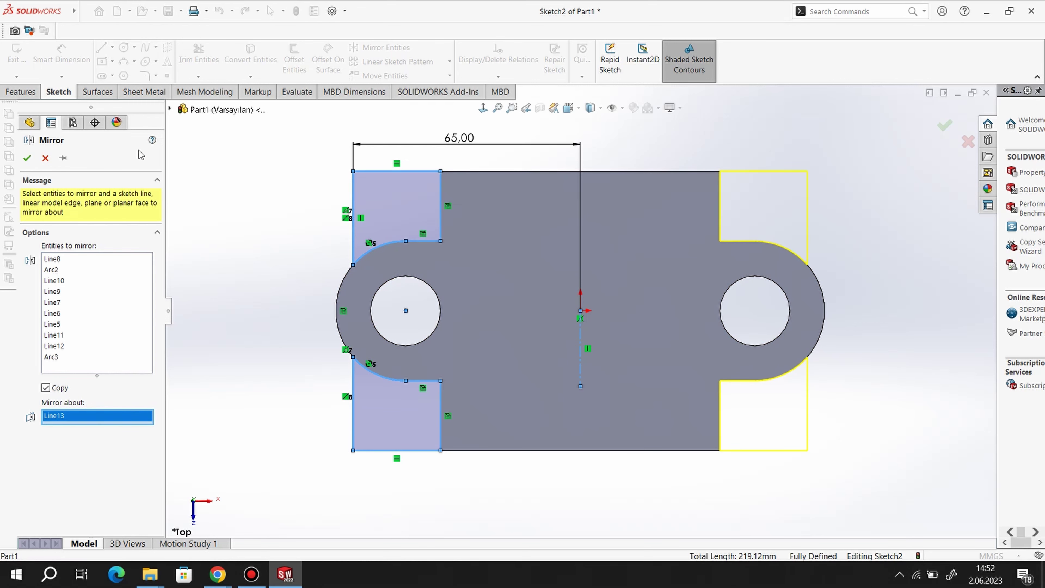
left_click(29, 160)
left_click(22, 92)
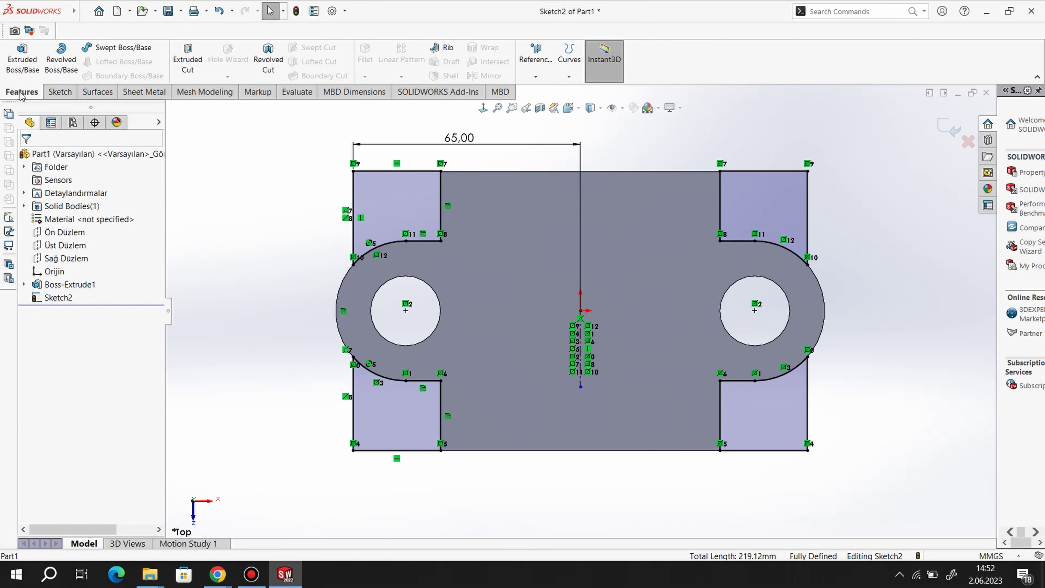
Step: Extrude the four corner contours 10 mm into pads and orbit to view the underside
left_click(29, 62)
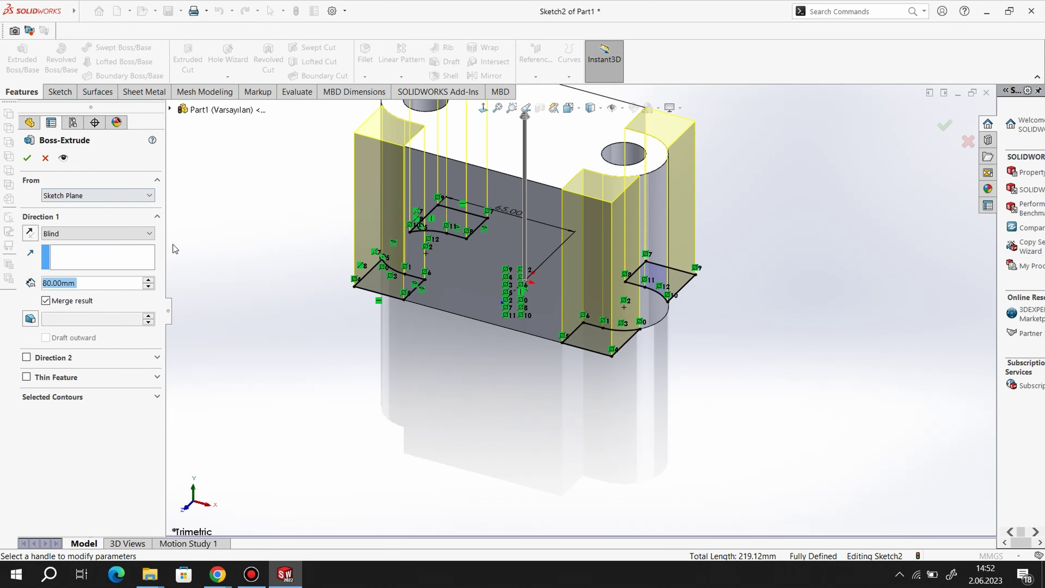
type("10")
key("Return")
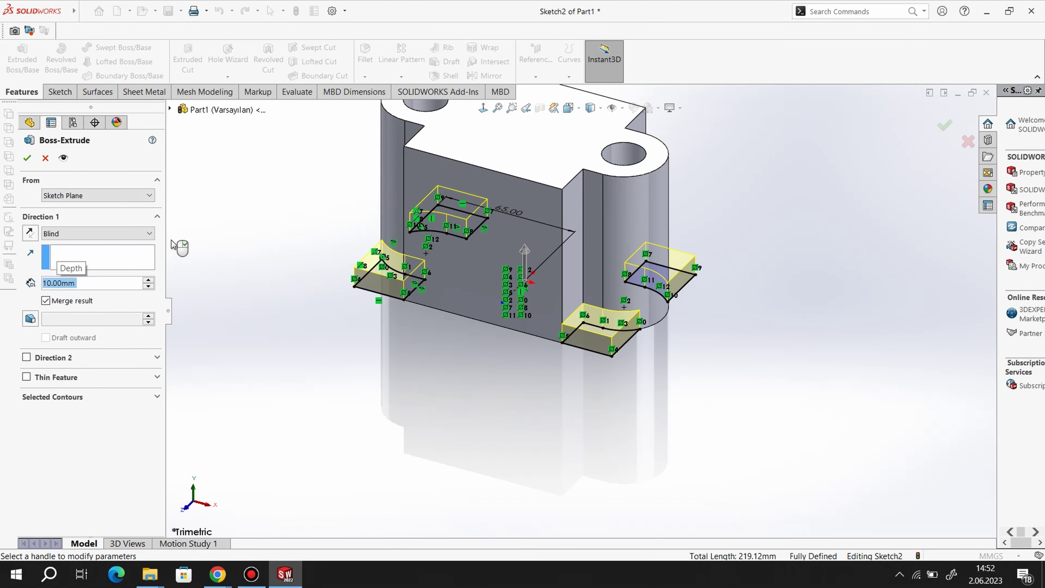
right_click(173, 244)
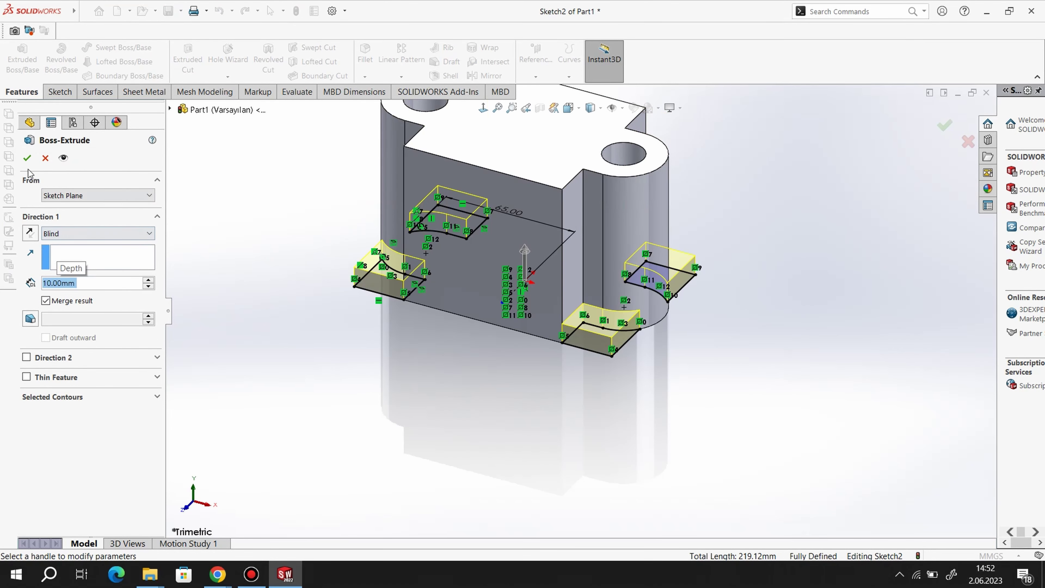
left_click(373, 413)
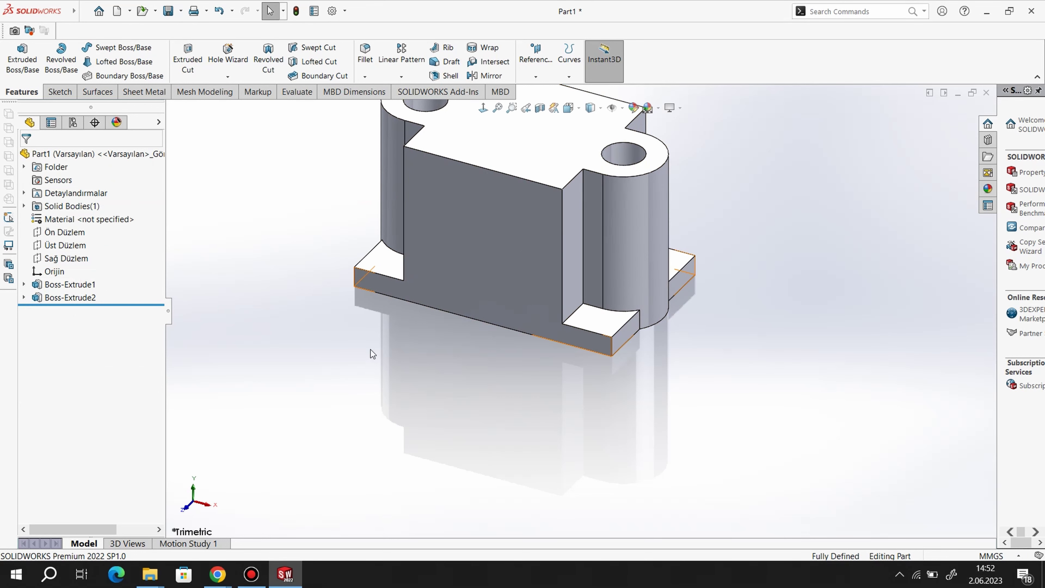
middle_click_drag(370, 349, 353, 270)
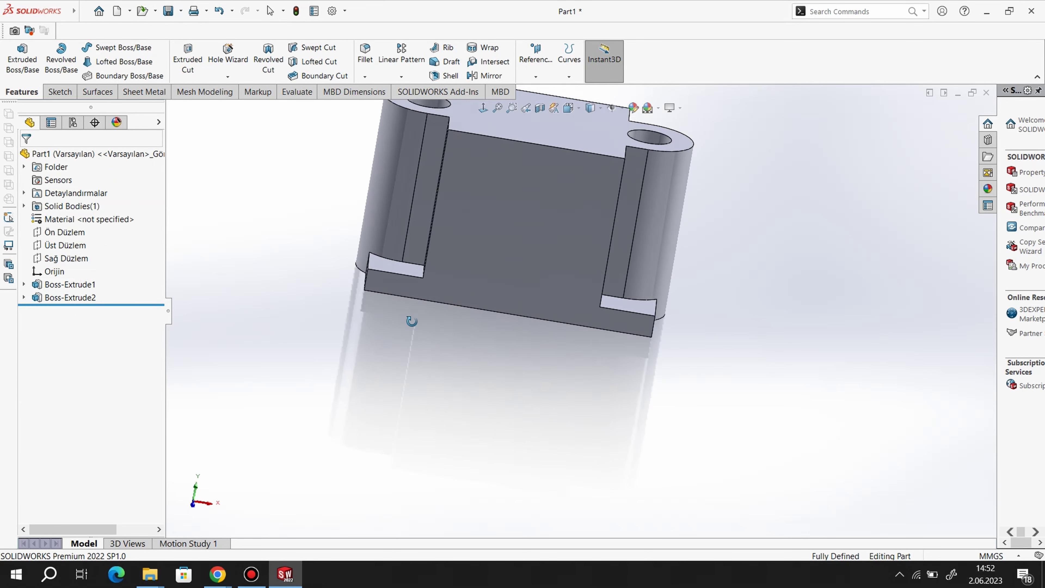
Step: Start a sketch on the long side face and draw the left right triangle: 70 mm tall, 25 mm base
left_click(57, 94)
left_click(17, 57)
left_click(512, 255)
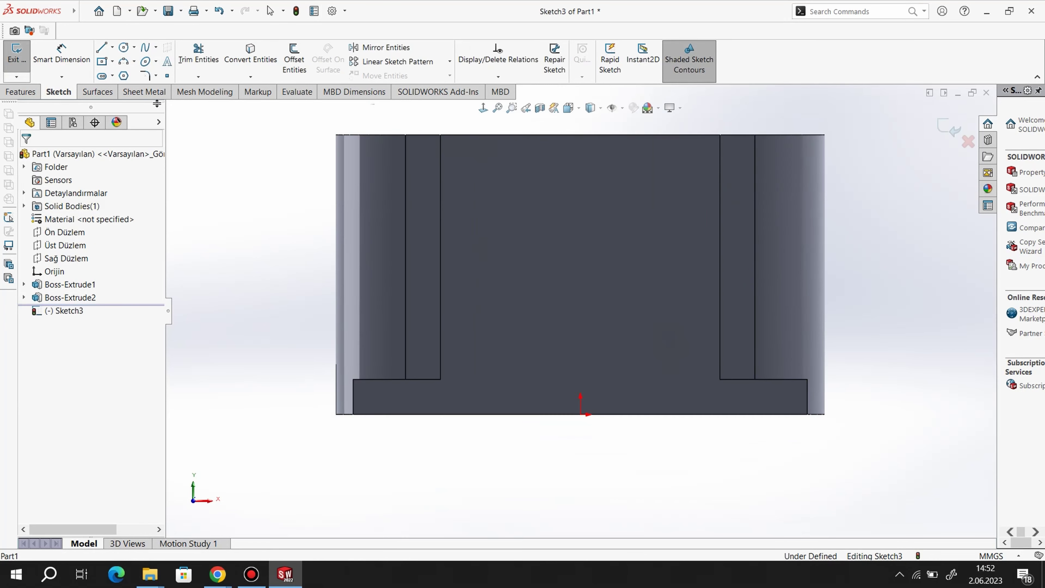
left_click(353, 379)
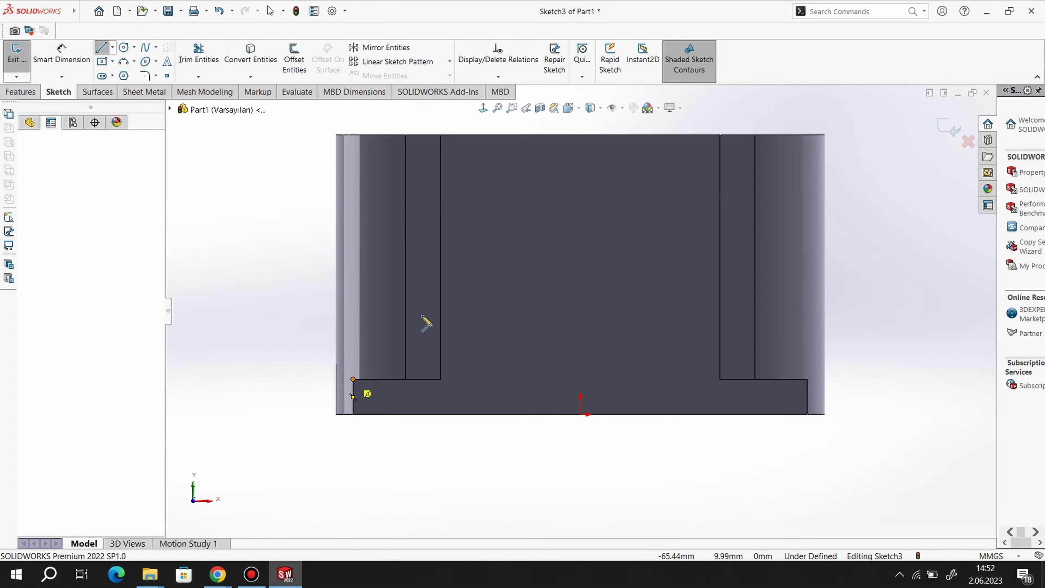
left_click(440, 134)
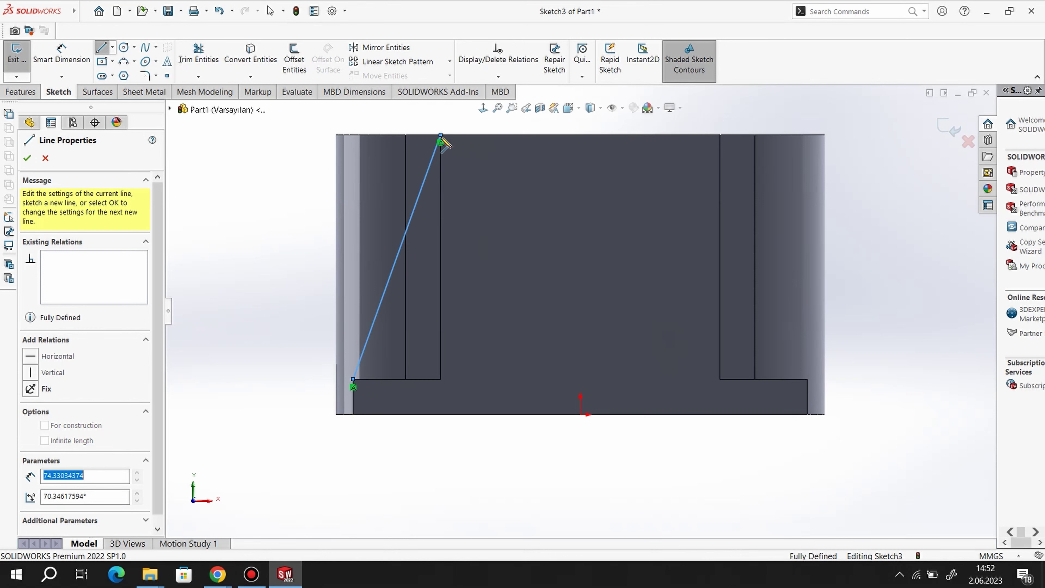
left_click(441, 379)
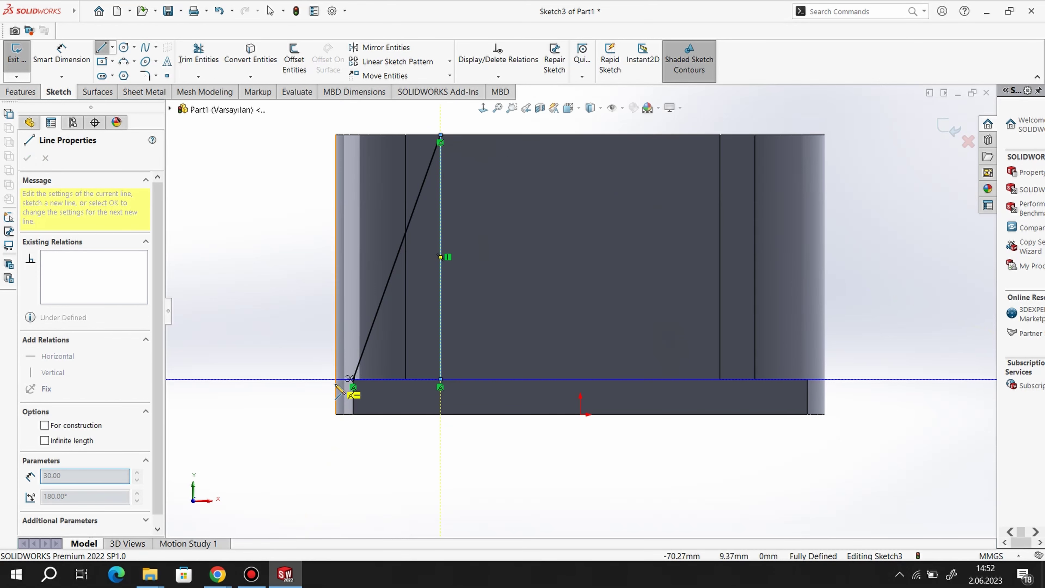
left_click(353, 379)
Step: Draw the matching right triangle rib profile at the opposite end of the face
right_click(220, 294)
left_click(243, 298)
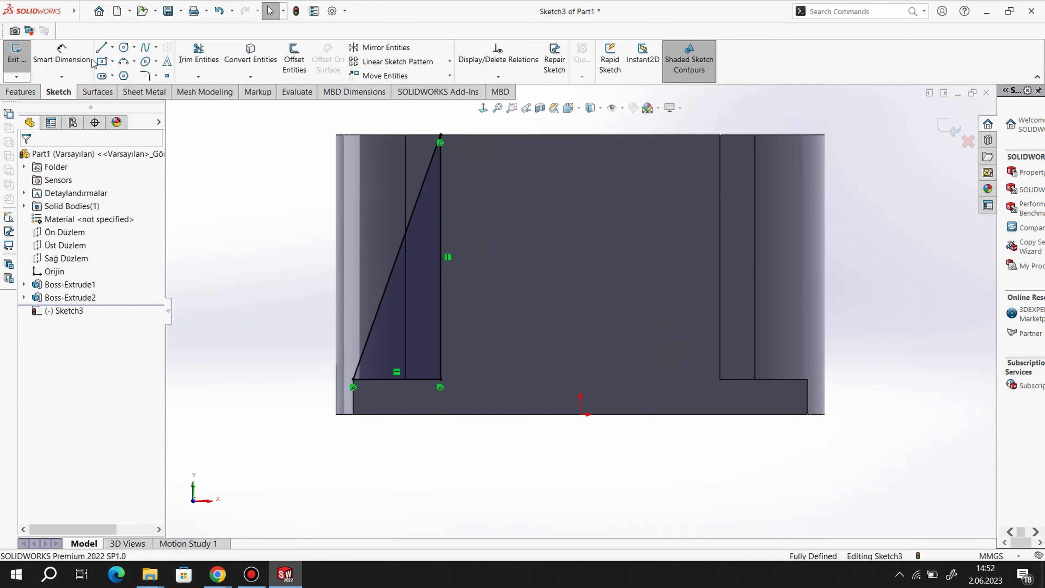
left_click(102, 49)
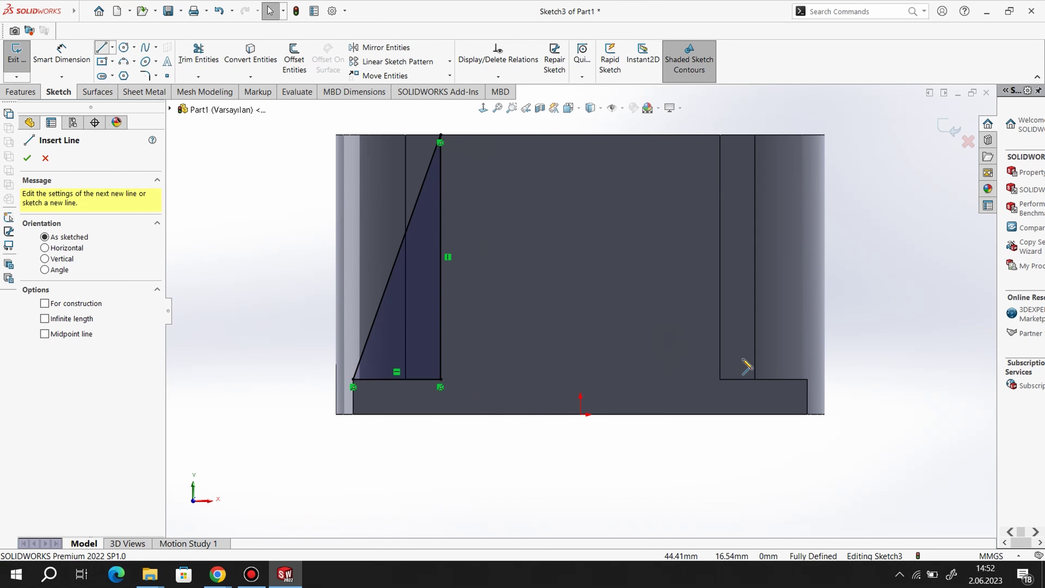
left_click(720, 379)
left_click(807, 379)
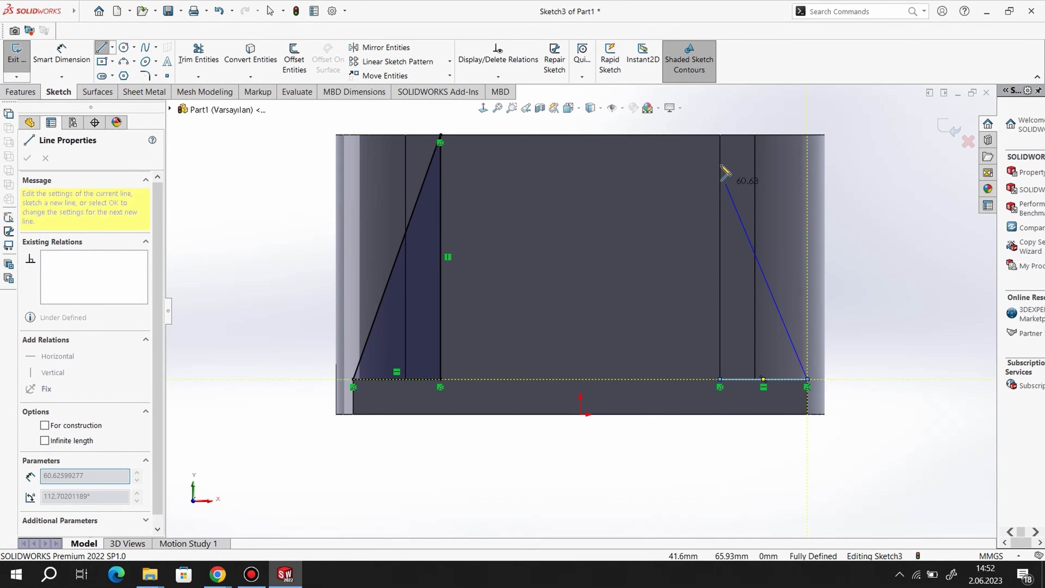
left_click(719, 136)
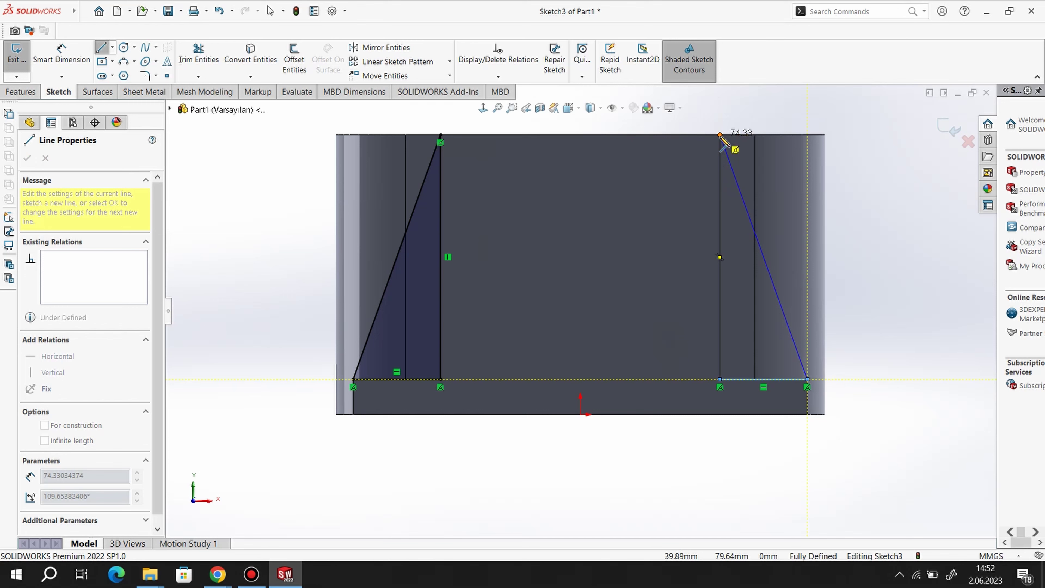
left_click(720, 379)
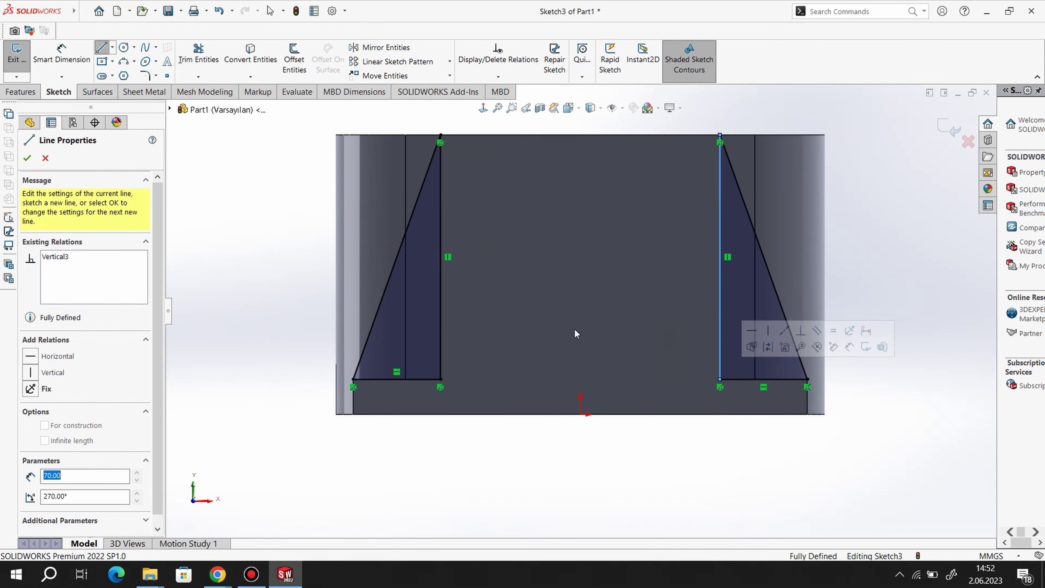
left_click(29, 92)
Step: Extrude the triangle sketch as a reversed Blind boss starting from a 5 mm offset
left_click(22, 60)
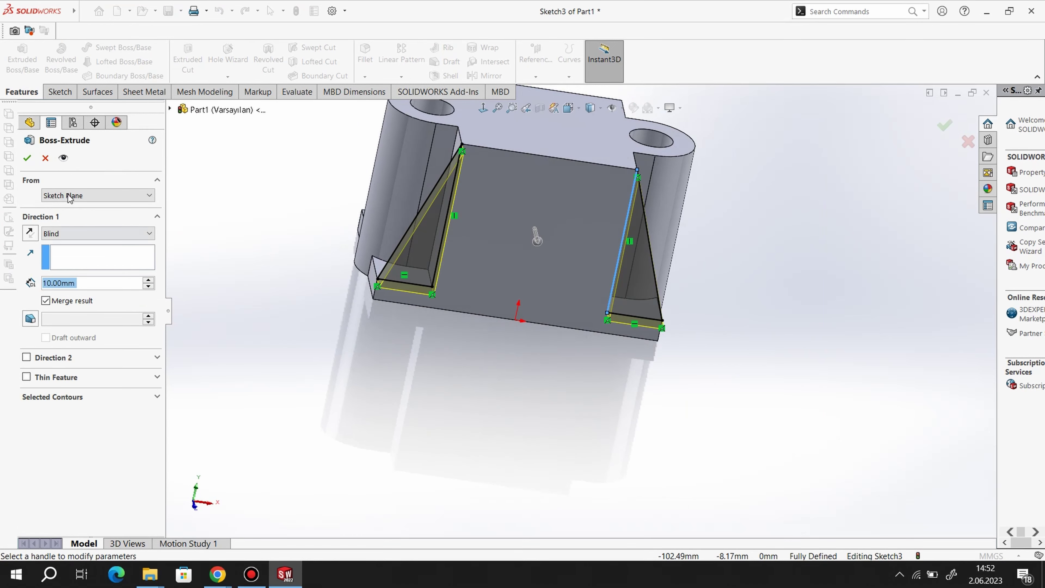
left_click(70, 233)
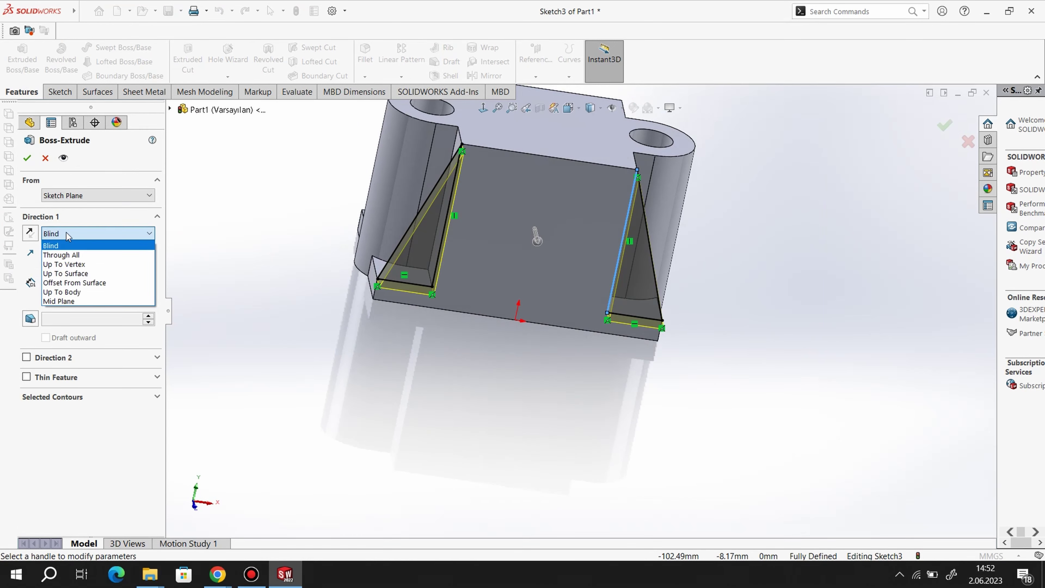
left_click(66, 232)
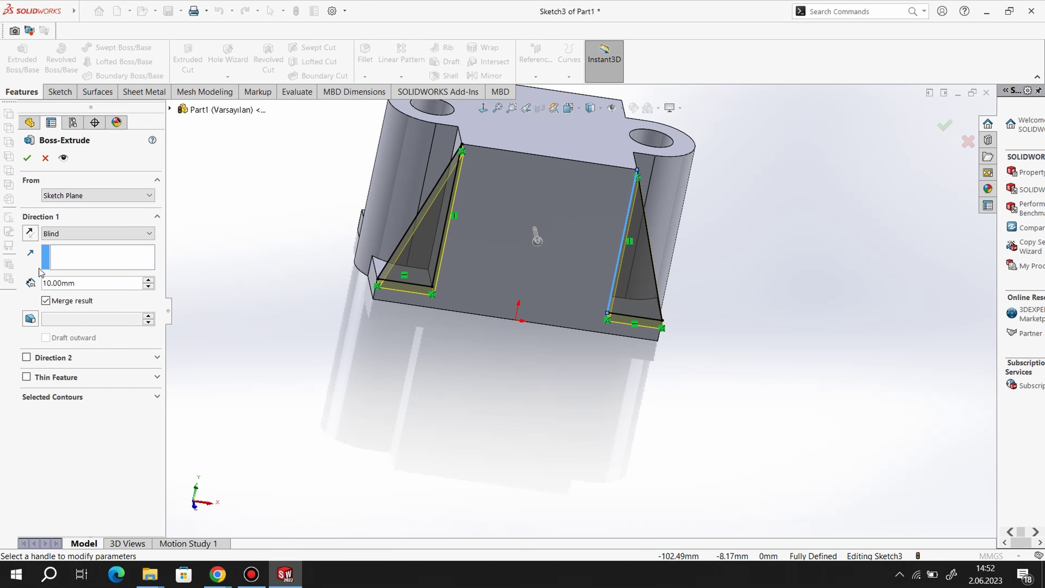
left_click(31, 234)
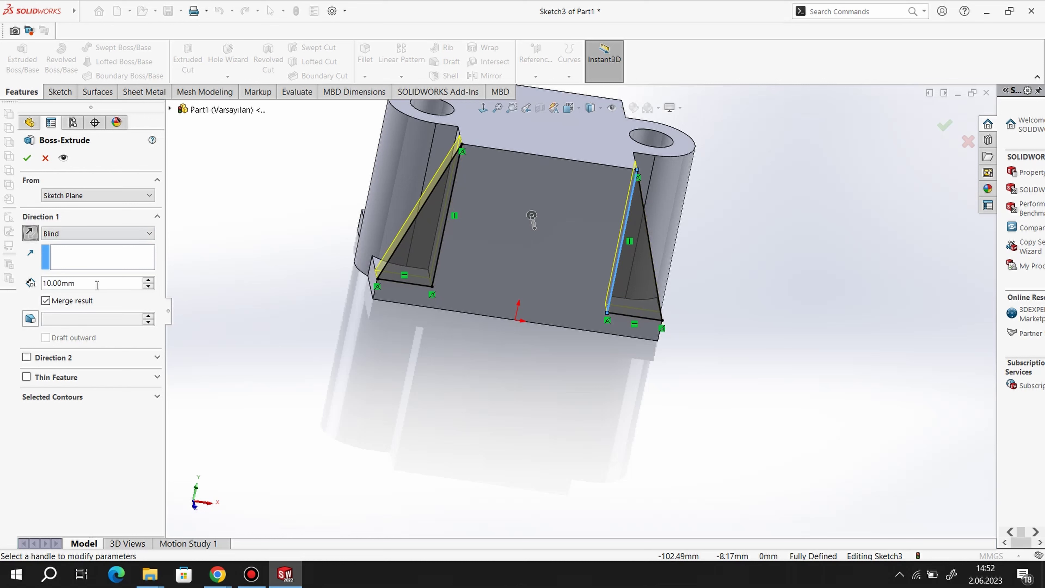
left_click(97, 195)
left_click(73, 240)
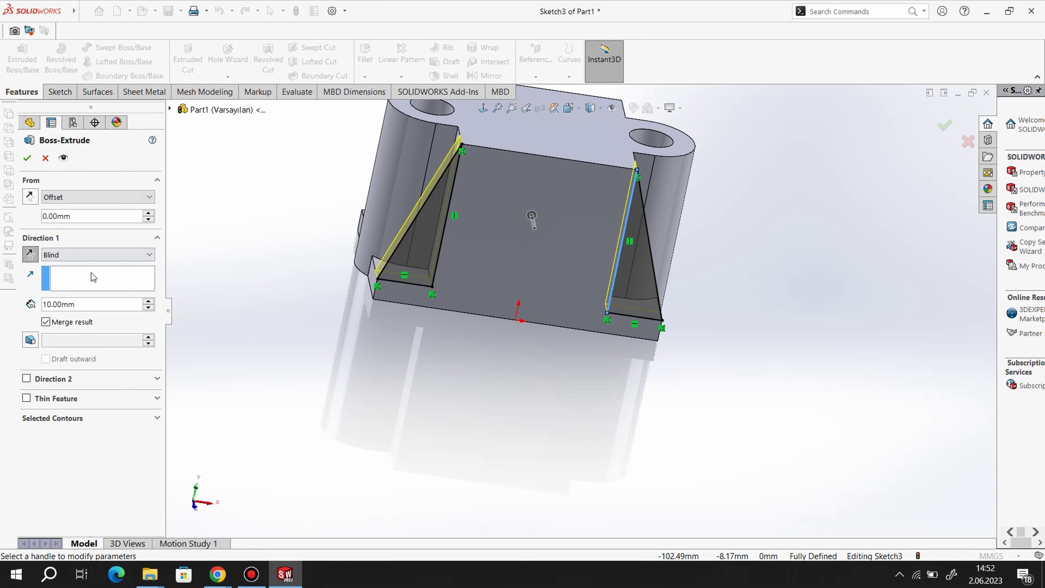
type("5")
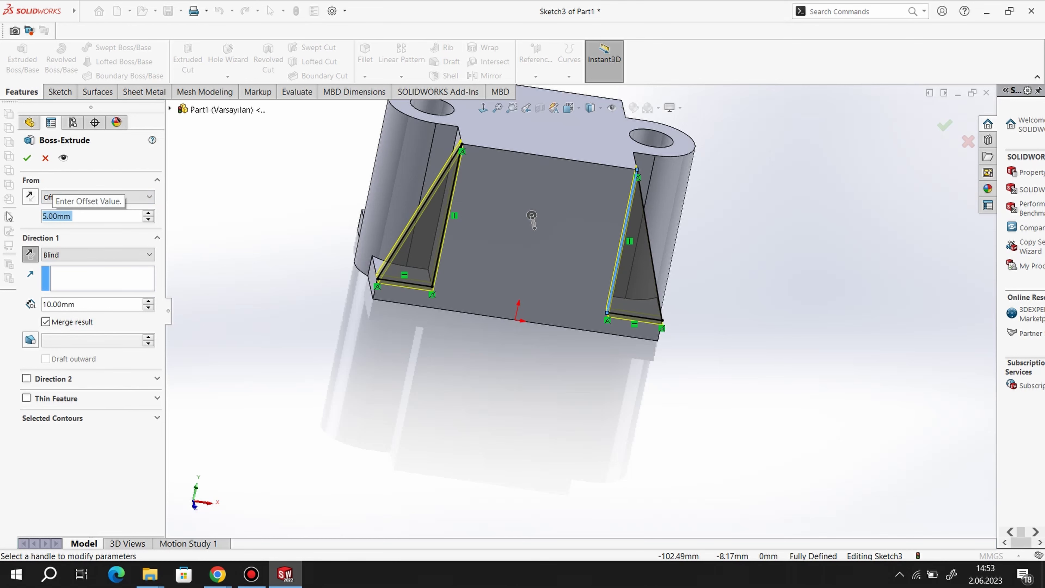
key("Return")
Step: Flip the offset side, set the rib depth to 30 mm, and accept Boss-Extrude3
mouse_move(447, 196)
middle_mouse_down()
mouse_move(507, 232)
mouse_move(561, 412)
mouse_move(364, 401)
middle_mouse_up()
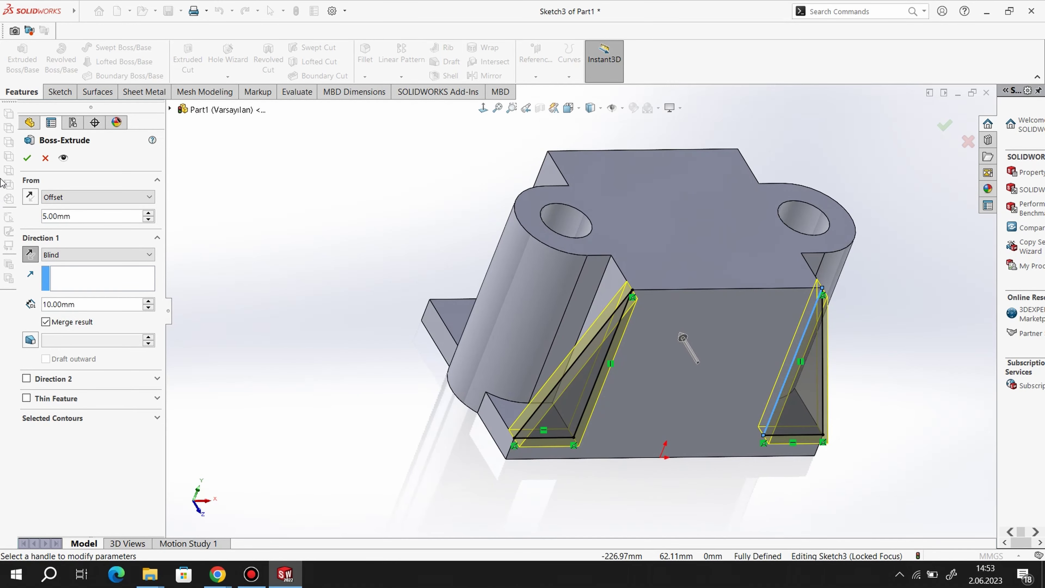
left_click(34, 197)
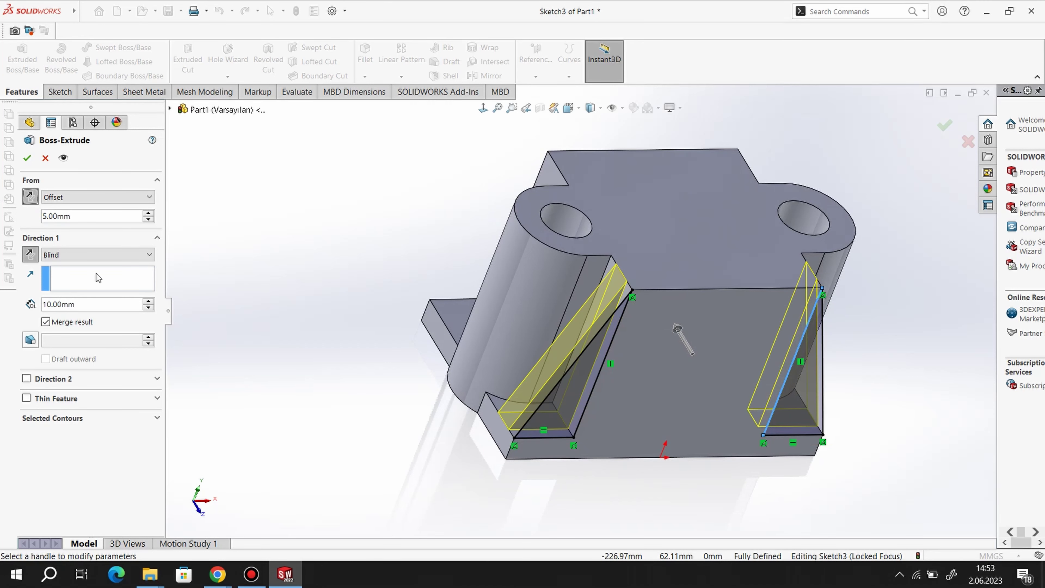
type("30")
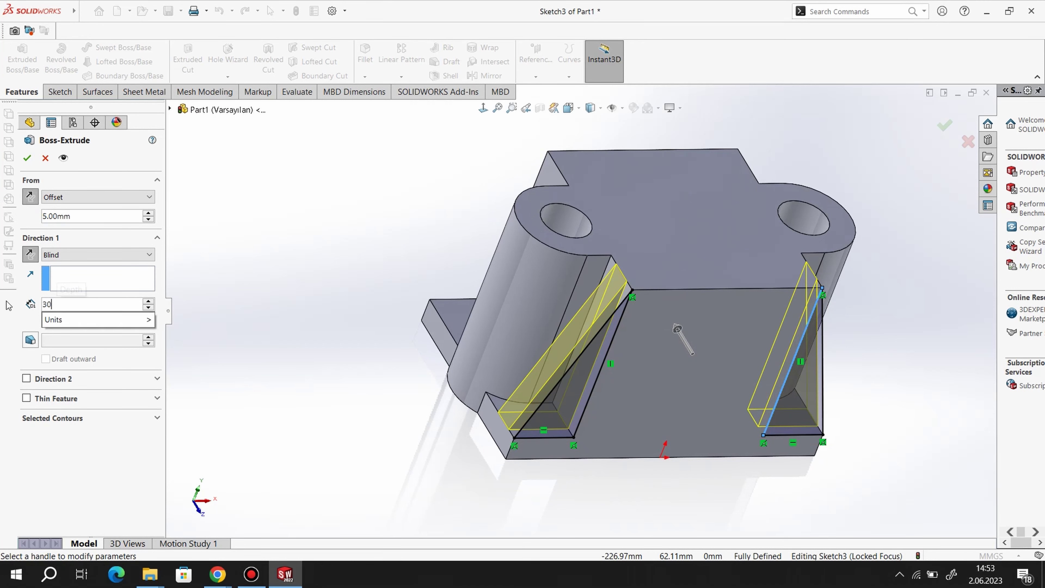
key("Return")
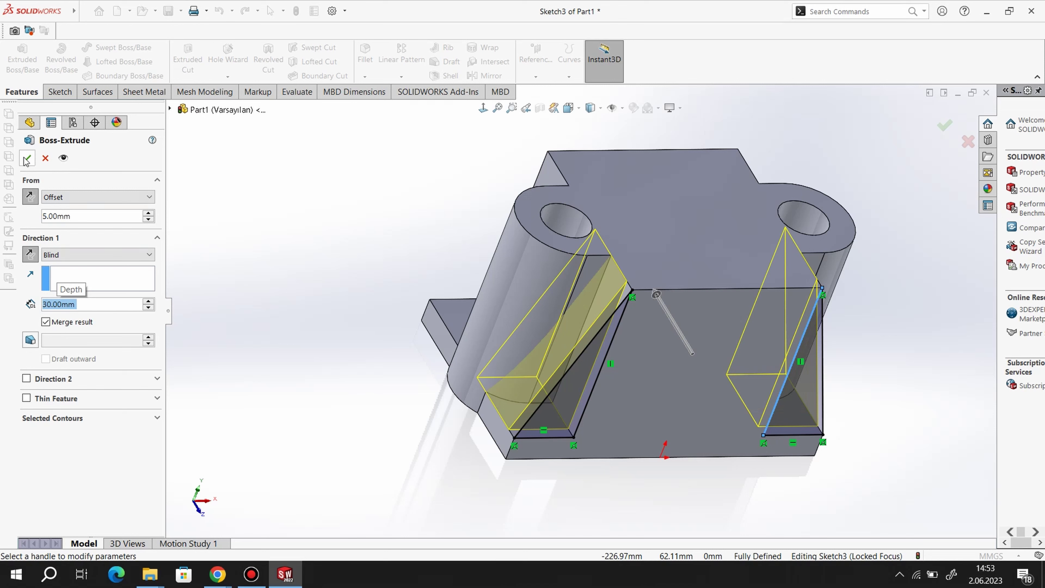
left_click(27, 159)
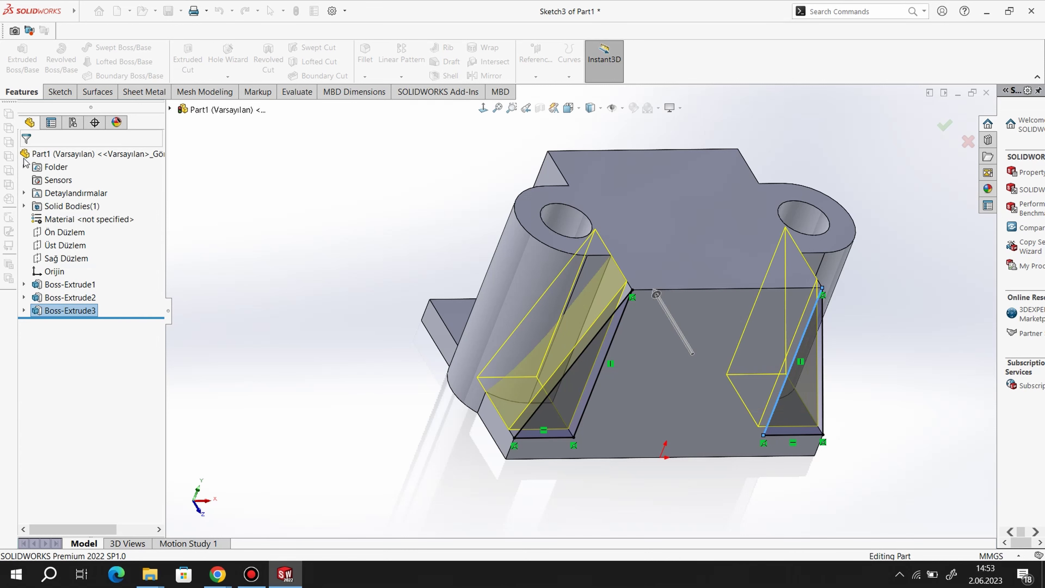
Step: Mirror the Boss-Extrude3 ribs across the Ön Düzlem plane onto the opposite long side
left_click(391, 380)
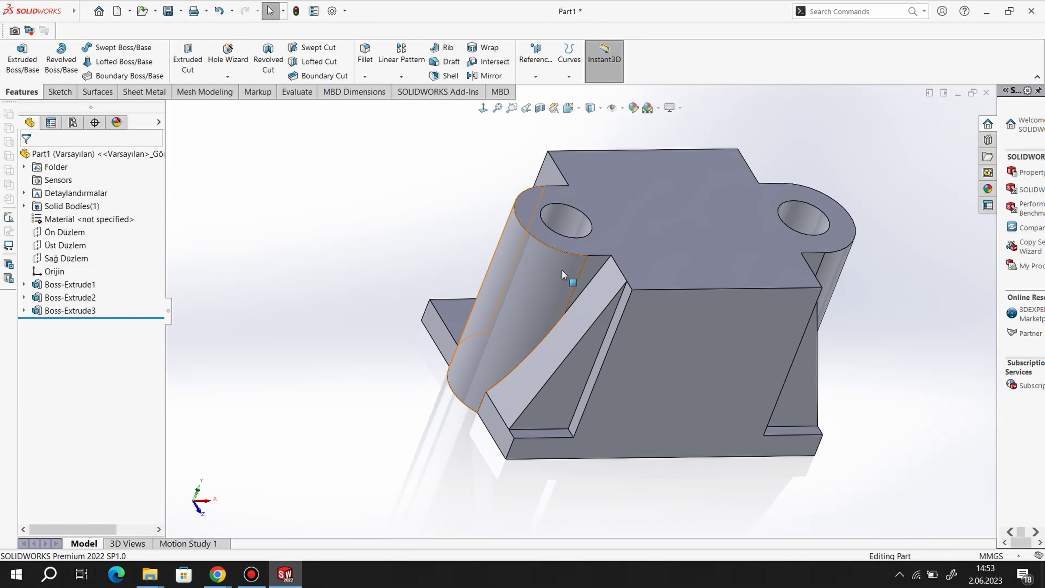
mouse_move(562, 271)
middle_mouse_down()
mouse_move(730, 369)
mouse_move(720, 329)
mouse_move(728, 362)
middle_mouse_up()
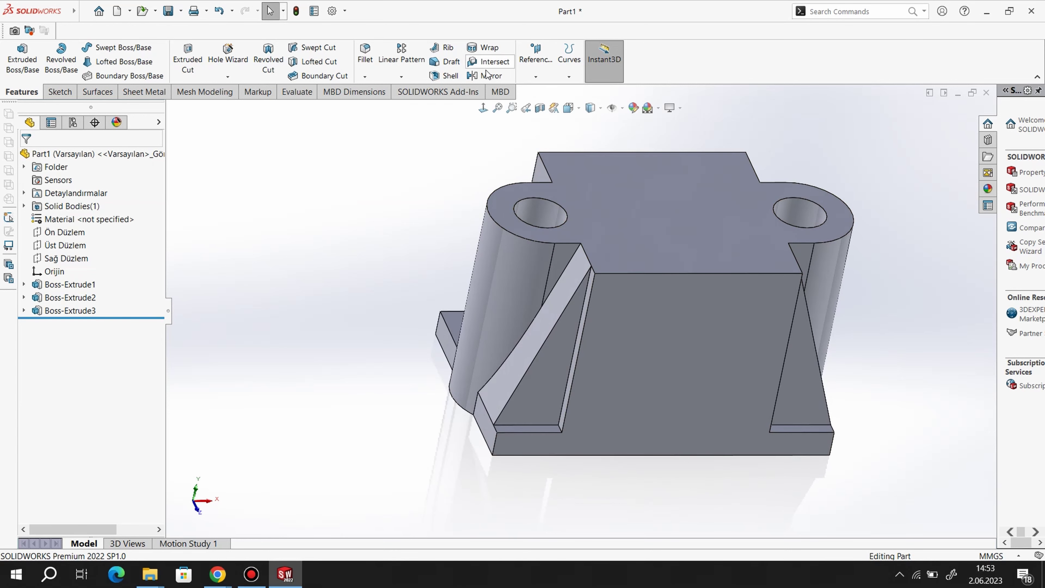
left_click(487, 76)
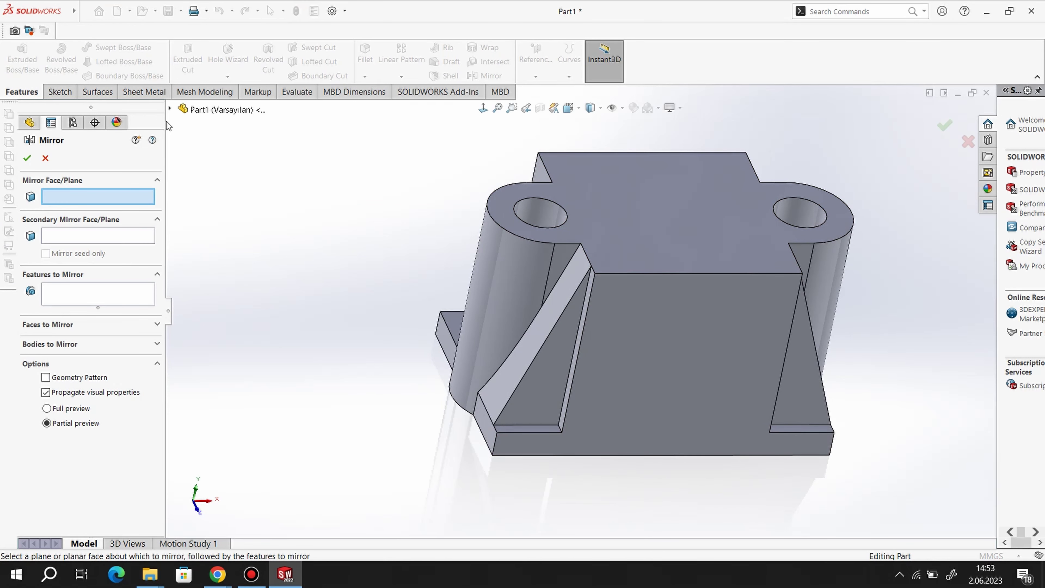
left_click(171, 109)
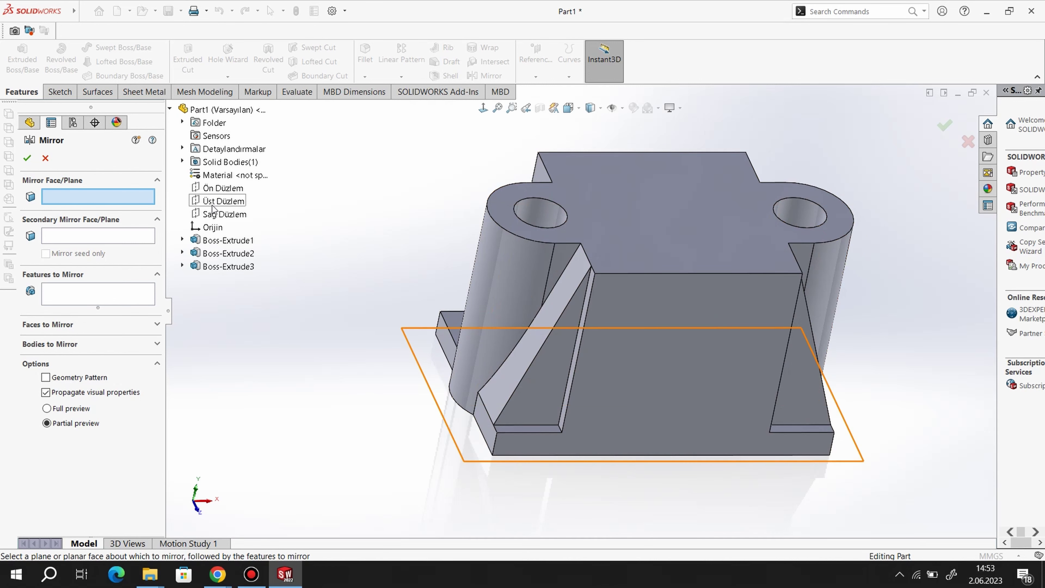
left_click(223, 188)
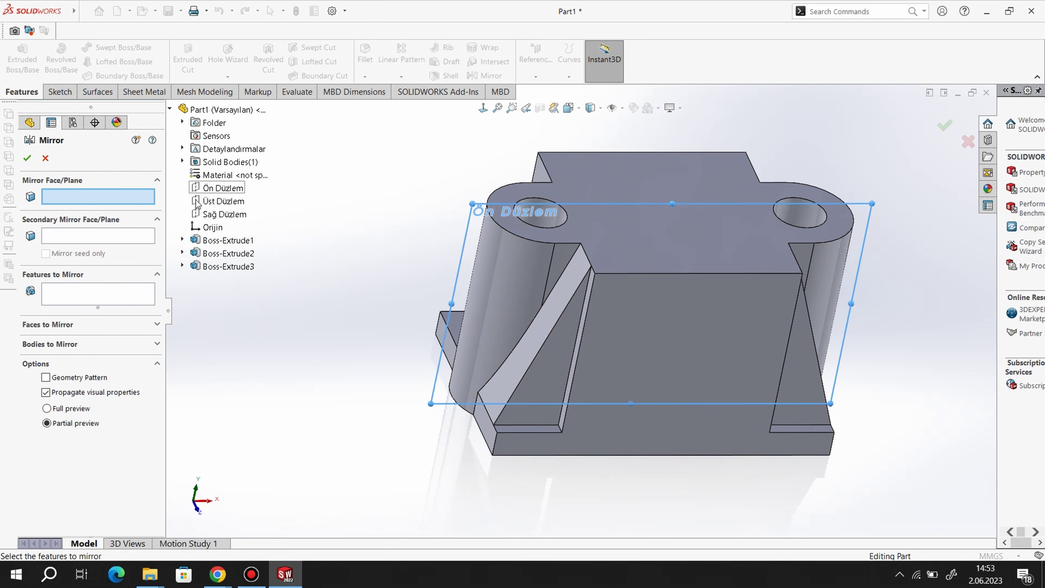
left_click(218, 265)
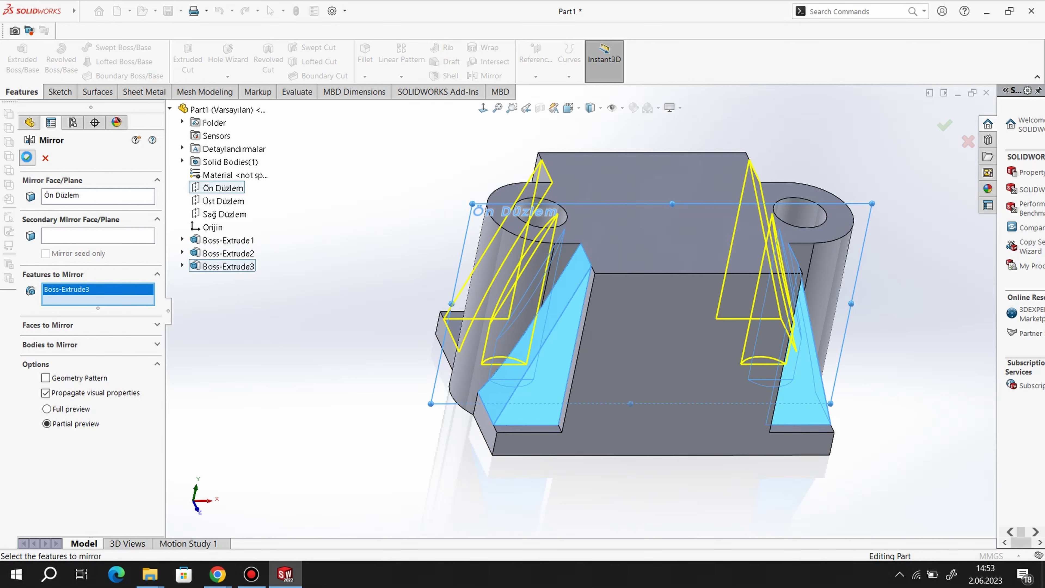
key("Return")
middle_click_drag(385, 351, 392, 478)
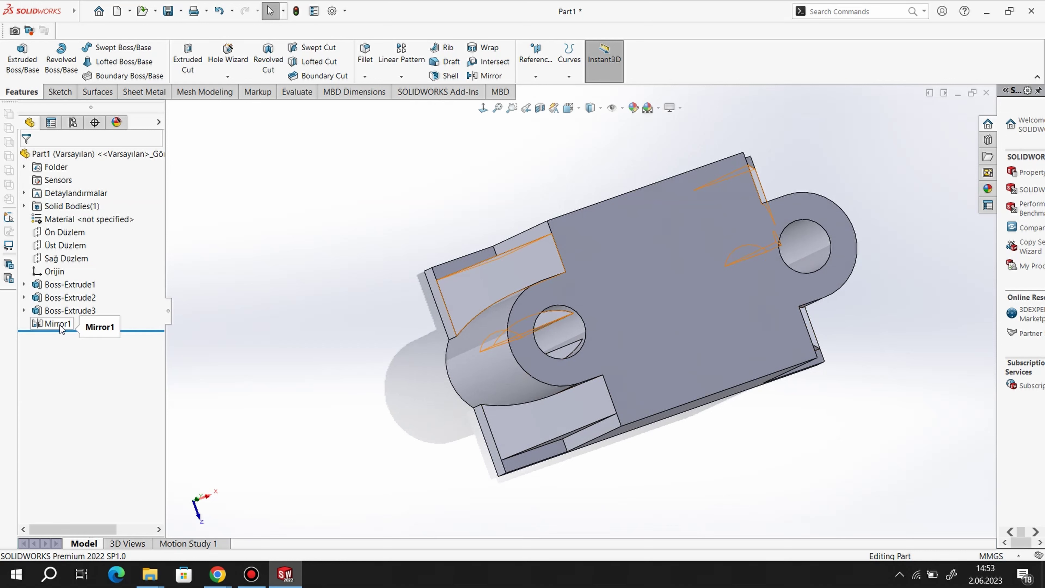
Step: Edit Boss-Extrude3 and change its rib depth from 30 mm to 25 mm
right_click(57, 312)
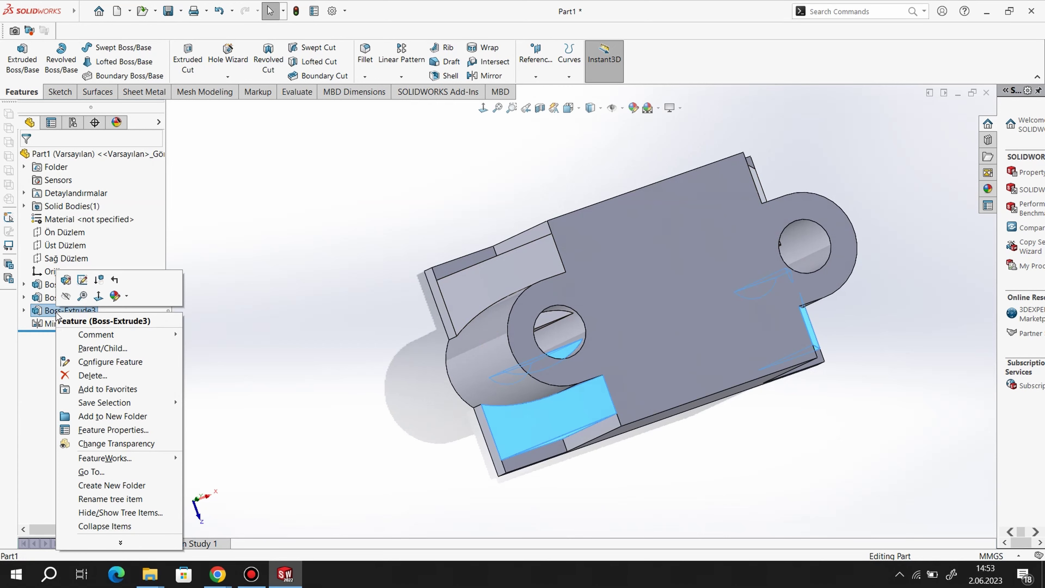
left_click(67, 284)
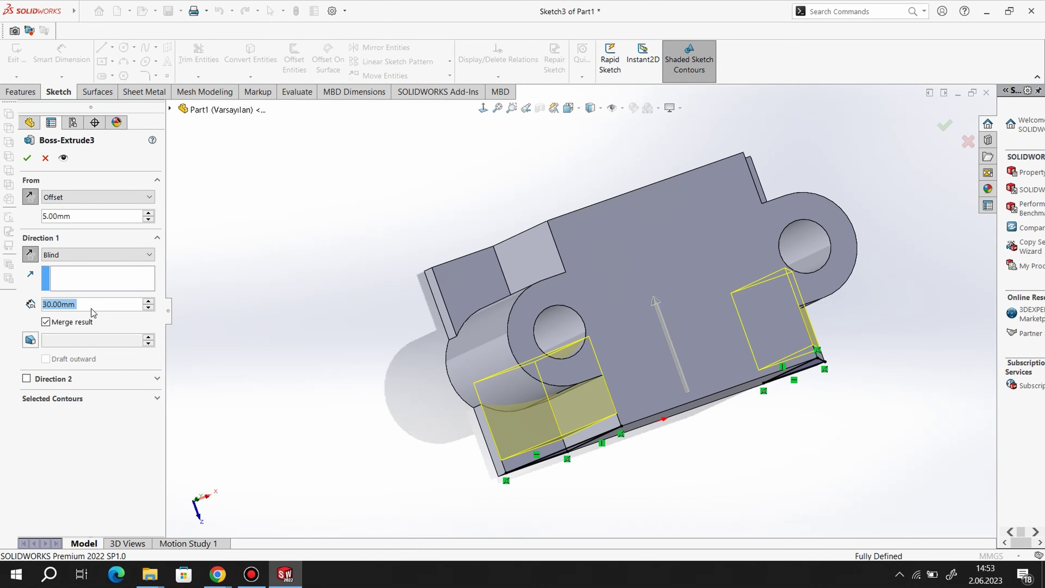
type("35")
key("Return")
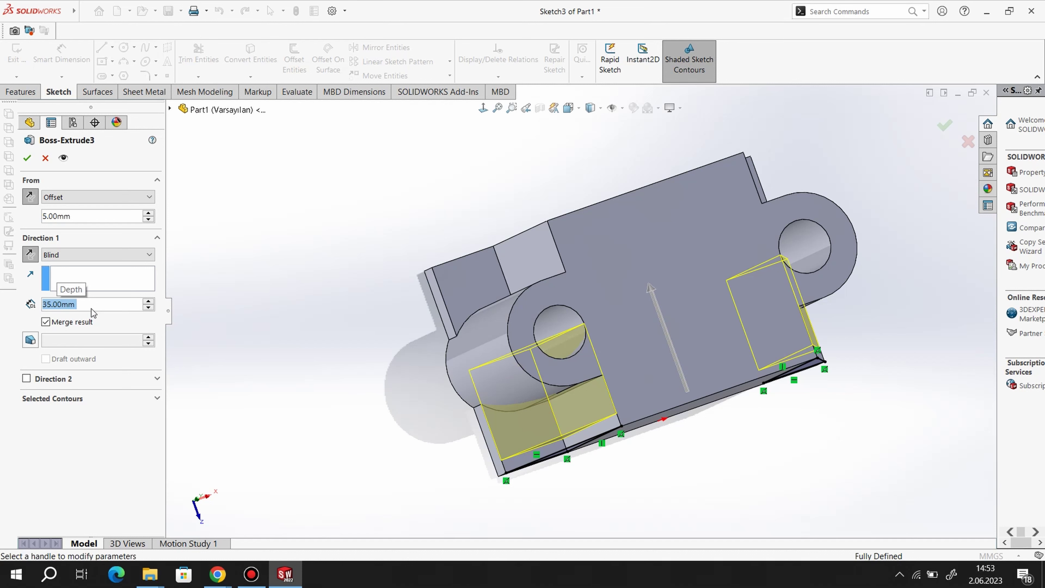
type("25")
key("Return")
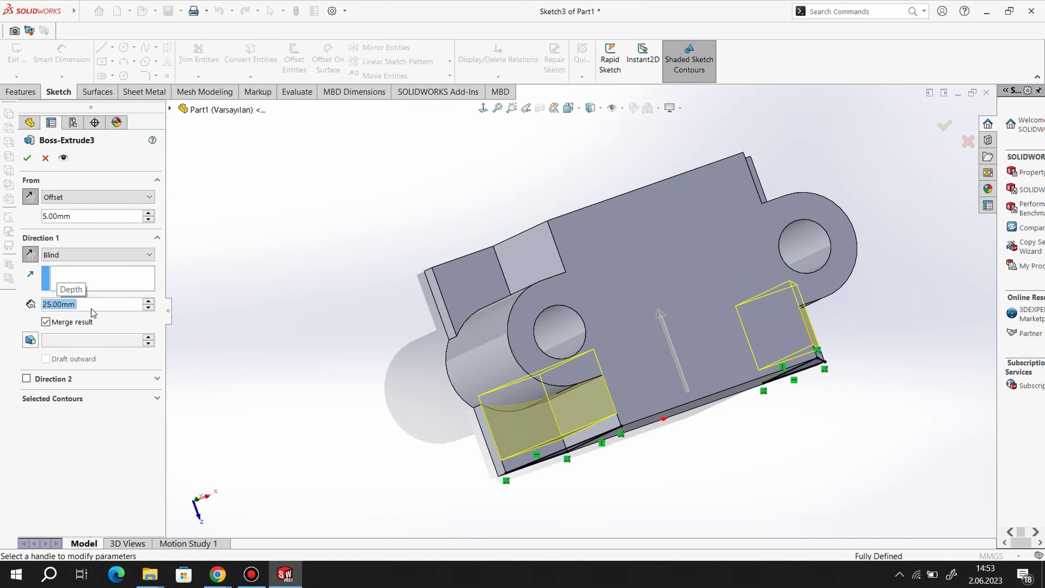
left_click(27, 157)
mouse_move(351, 381)
middle_mouse_down()
mouse_move(323, 351)
mouse_move(303, 238)
mouse_move(338, 229)
mouse_move(378, 275)
mouse_move(305, 216)
mouse_move(305, 196)
mouse_move(345, 204)
middle_mouse_up()
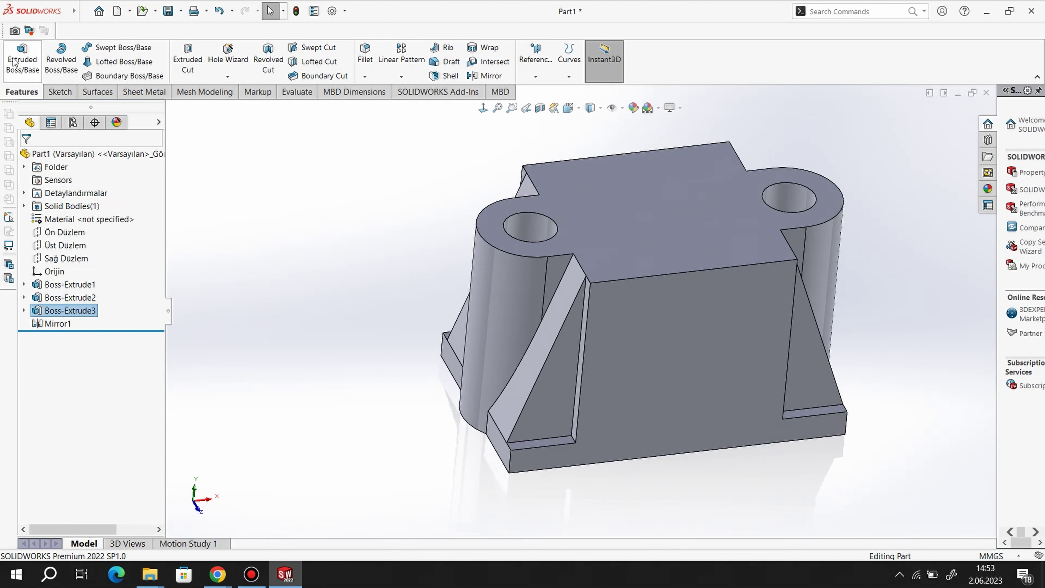
Step: Start a sketch on the front face and draw a circle centred on its top edge
left_click(57, 91)
left_click(17, 57)
left_click(554, 319)
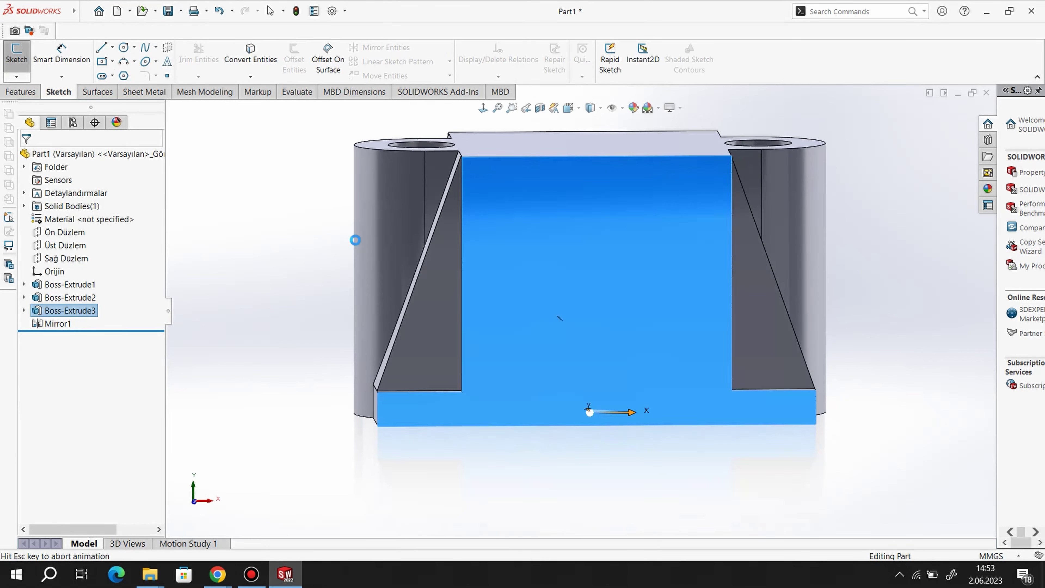
left_click(124, 47)
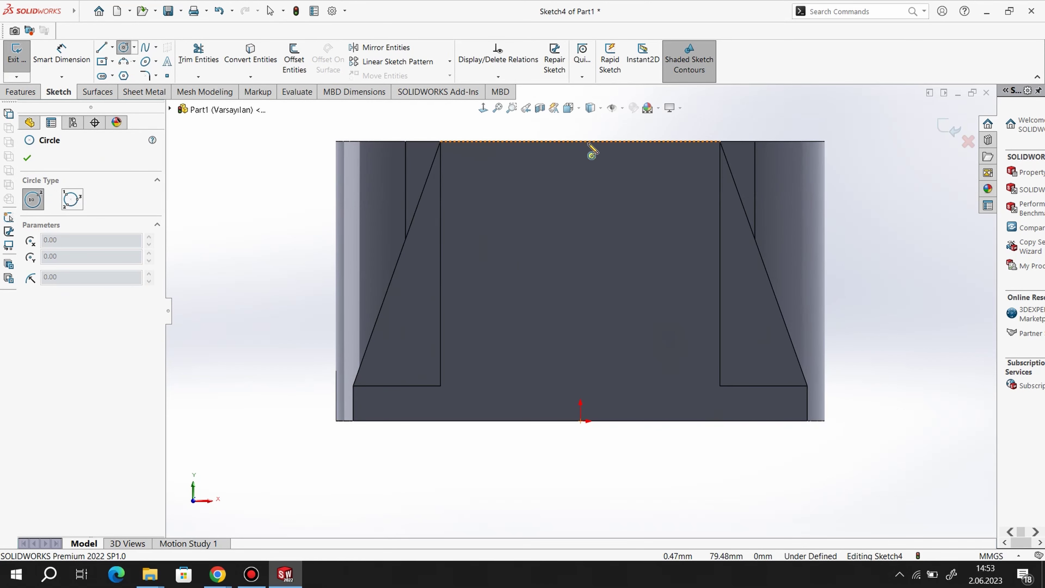
left_click(579, 141)
left_click(580, 220)
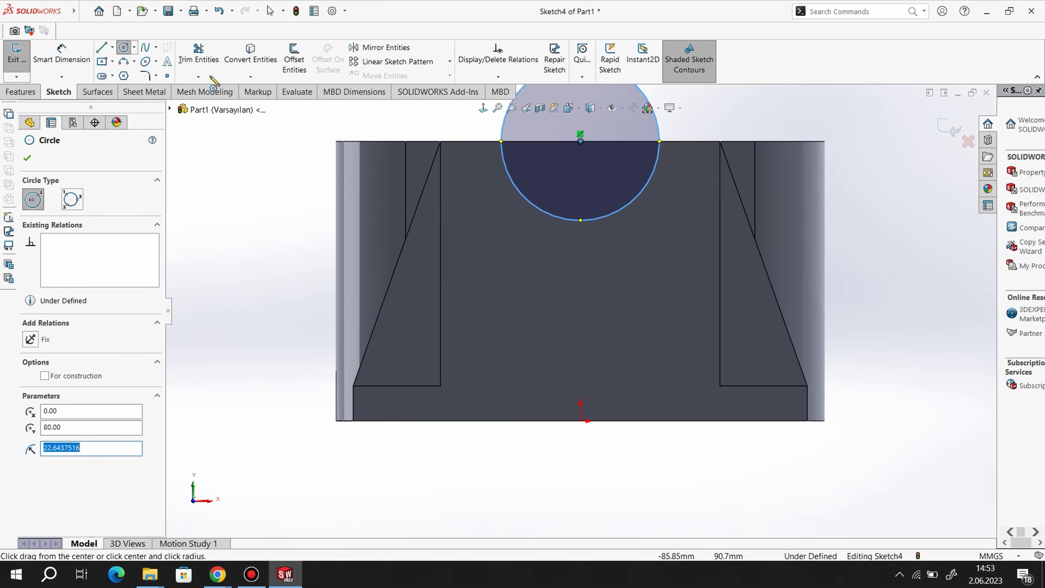
key("Escape")
Step: Dimension the circle's diameter to 60 mm
left_click(568, 223)
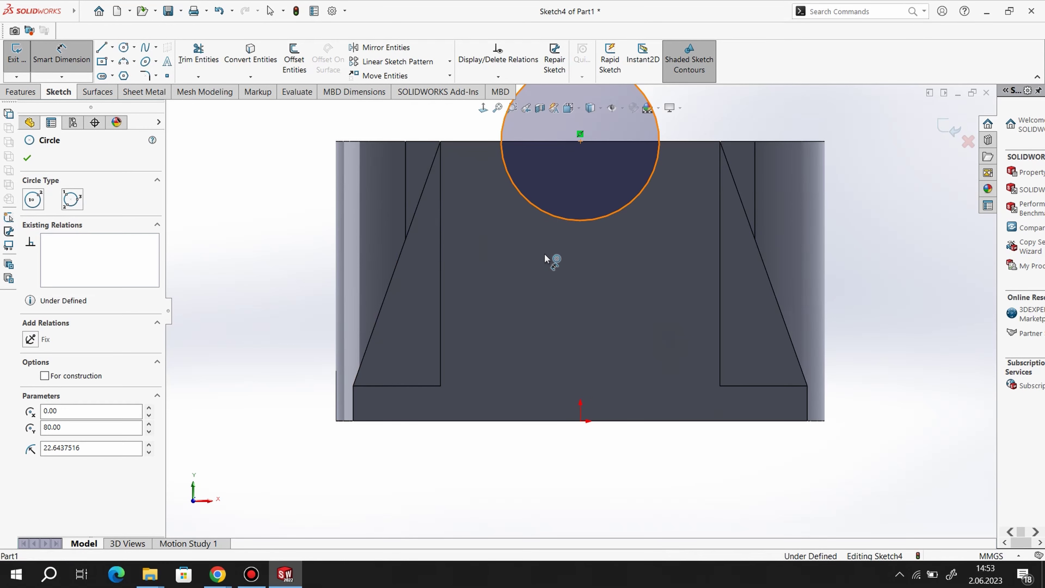
left_click(539, 266)
left_click(541, 264)
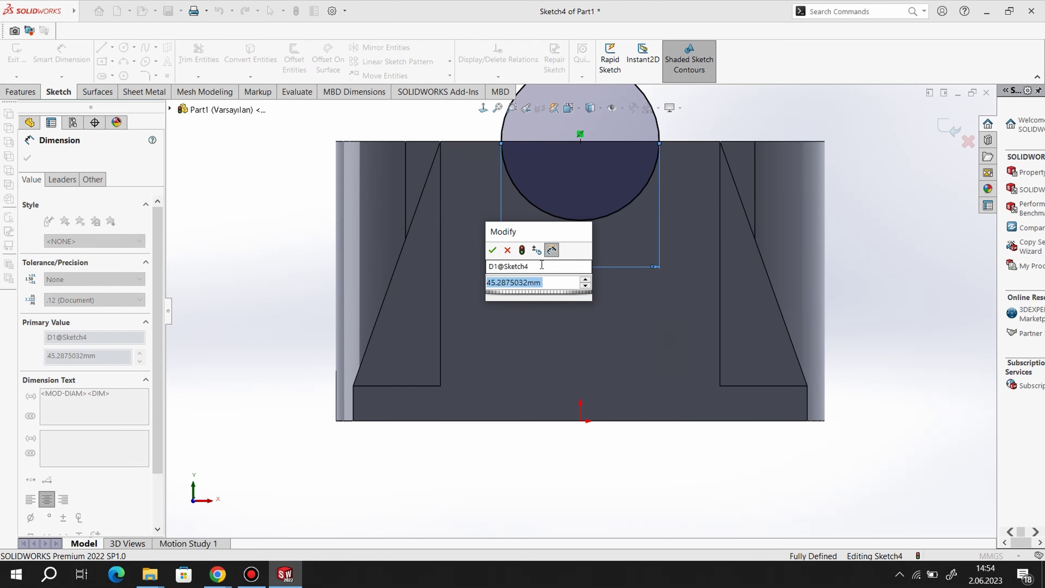
type("60")
key("Return")
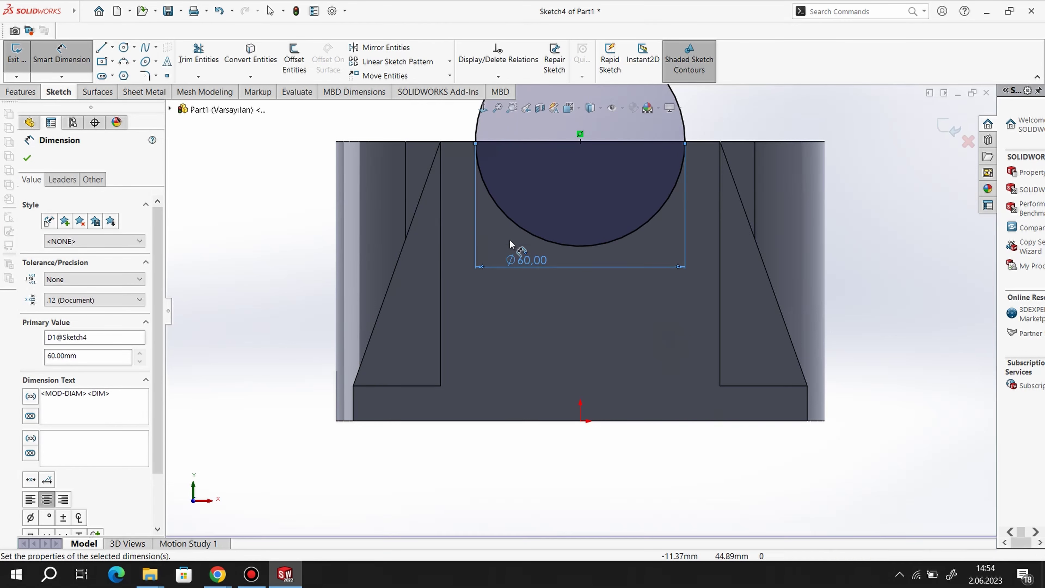
left_click(25, 94)
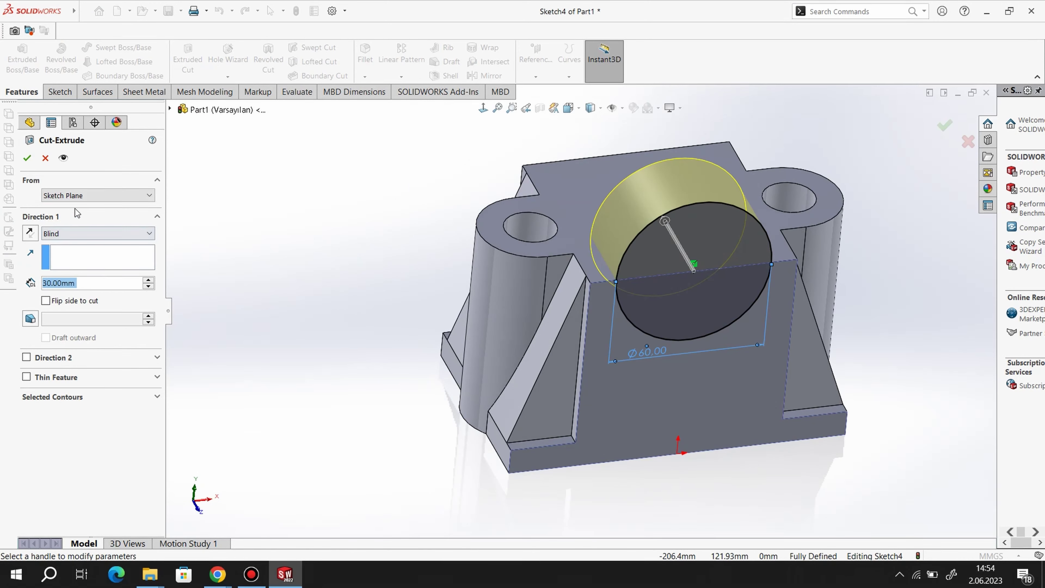
Step: Cut the Ø60 mm circle Through All, leaving a half-round saddle across the top
left_click(72, 238)
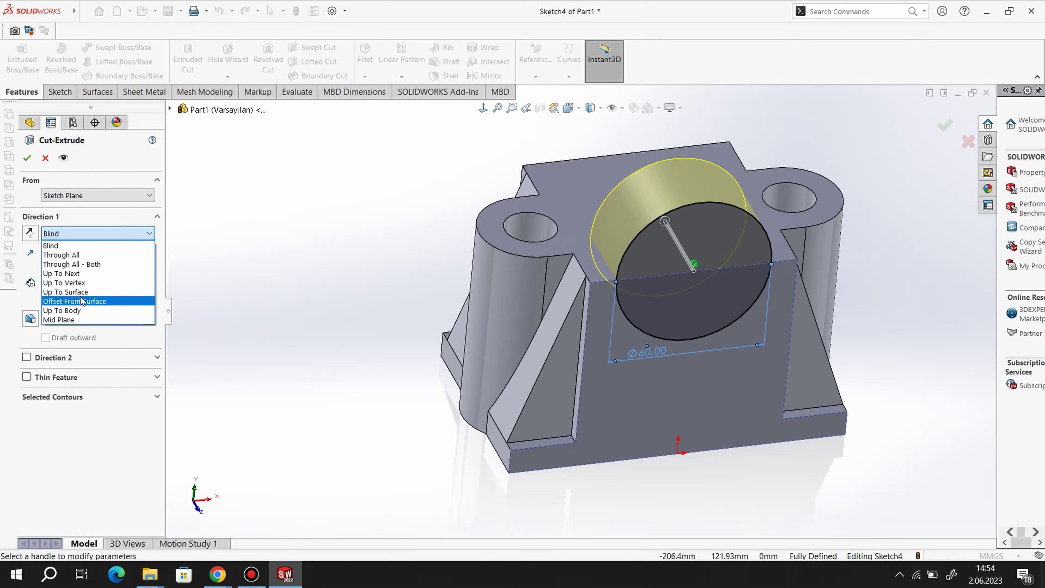
left_click(79, 256)
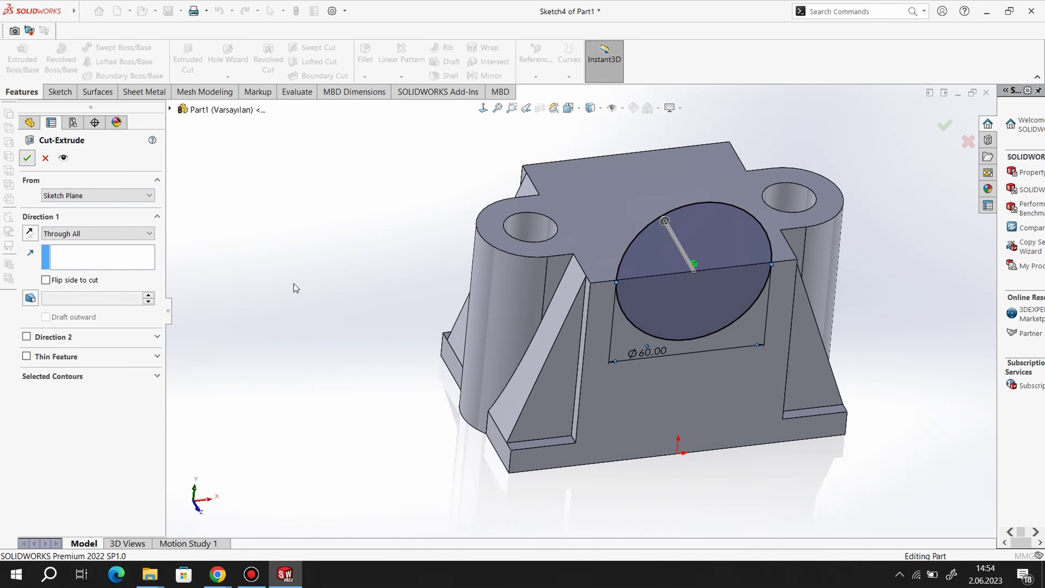
key("Return")
scroll(643, 278, "up", 2)
Step: Apply the red swatch to the whole part and accept the appearance
scroll(761, 328, "down", 2)
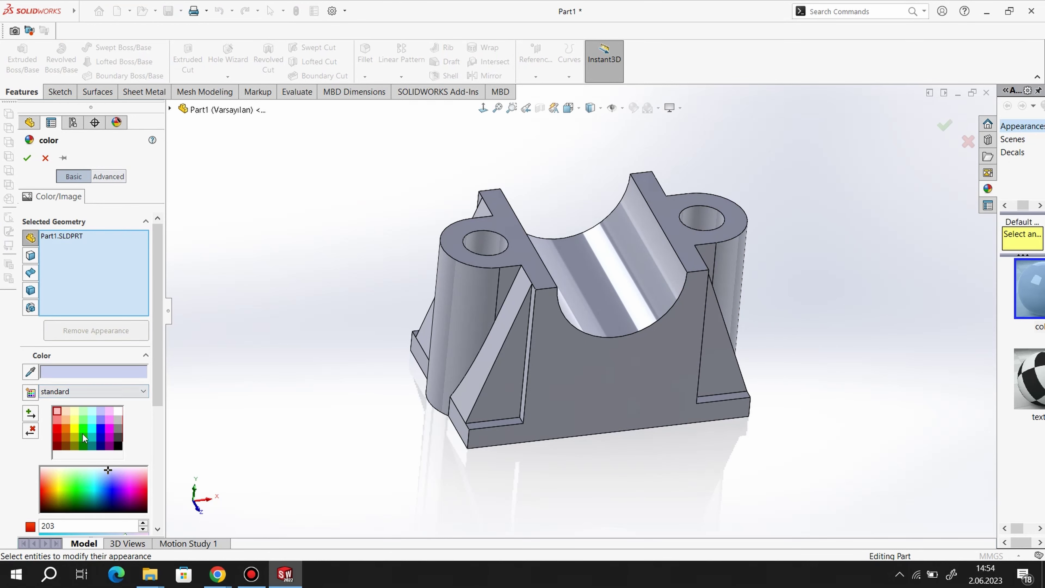
left_click(58, 429)
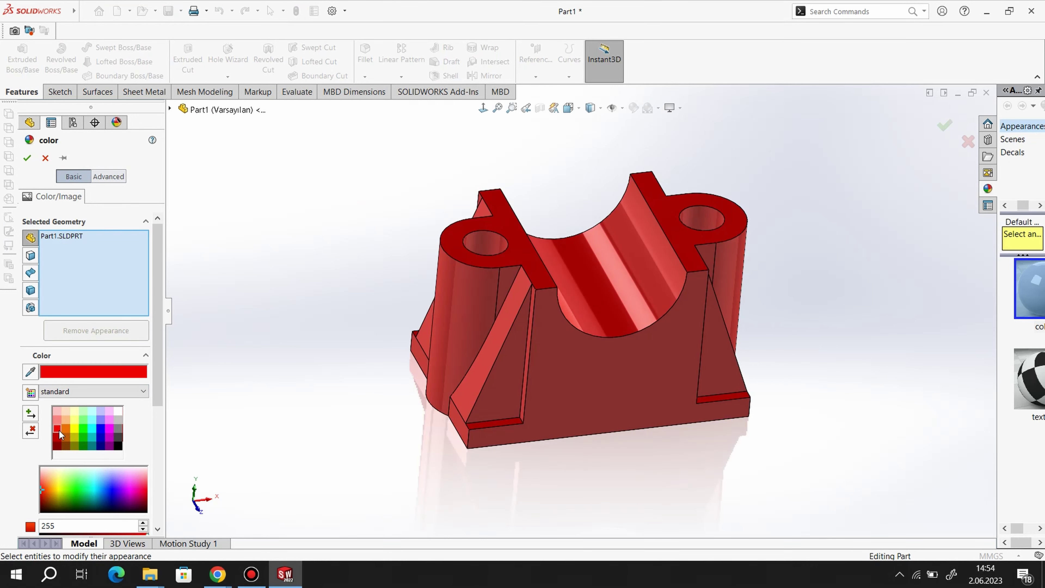
left_click(27, 157)
mouse_move(753, 381)
middle_mouse_down()
mouse_move(867, 391)
mouse_move(695, 397)
mouse_move(762, 381)
mouse_move(740, 397)
mouse_move(624, 420)
middle_mouse_up()
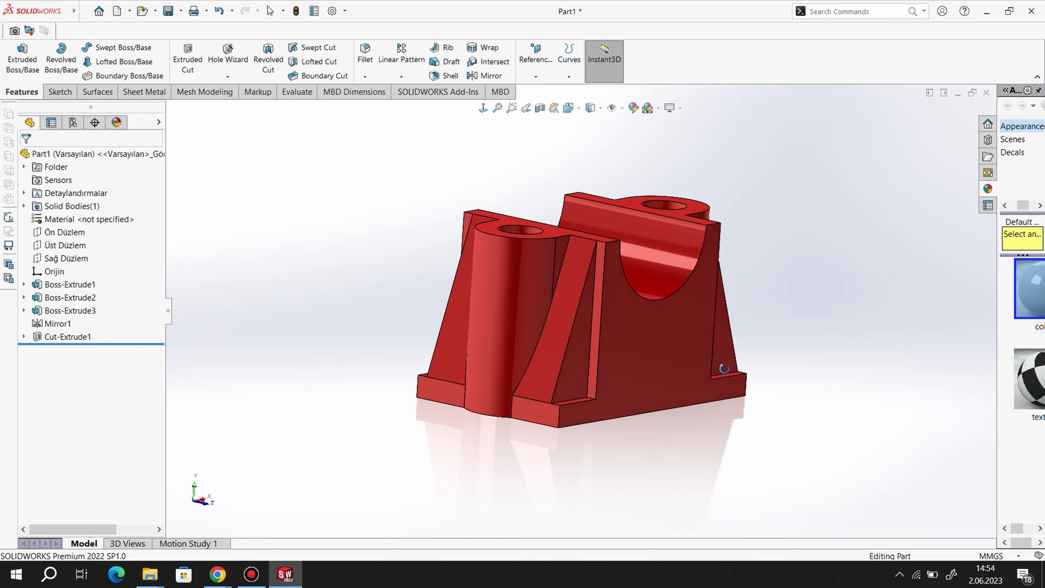
mouse_move(730, 427)
middle_mouse_down()
mouse_move(829, 297)
mouse_move(789, 291)
mouse_move(796, 286)
mouse_move(641, 327)
mouse_move(715, 304)
mouse_move(826, 297)
mouse_move(821, 287)
mouse_move(704, 303)
mouse_move(804, 279)
mouse_move(652, 304)
mouse_move(840, 270)
mouse_move(669, 290)
mouse_move(737, 271)
mouse_move(633, 286)
mouse_move(593, 280)
middle_mouse_up()
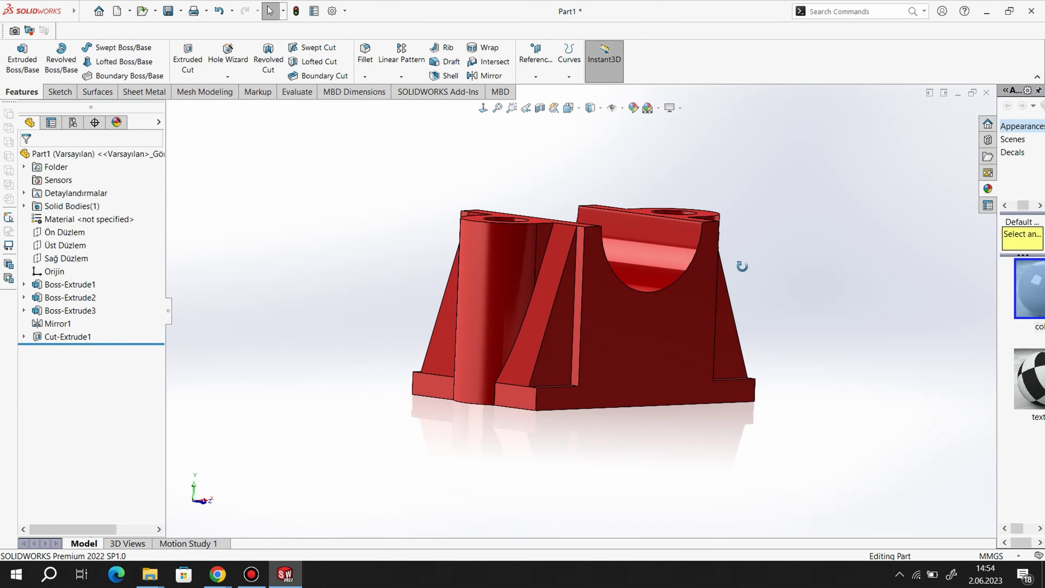
middle_click_drag(741, 267, 734, 299)
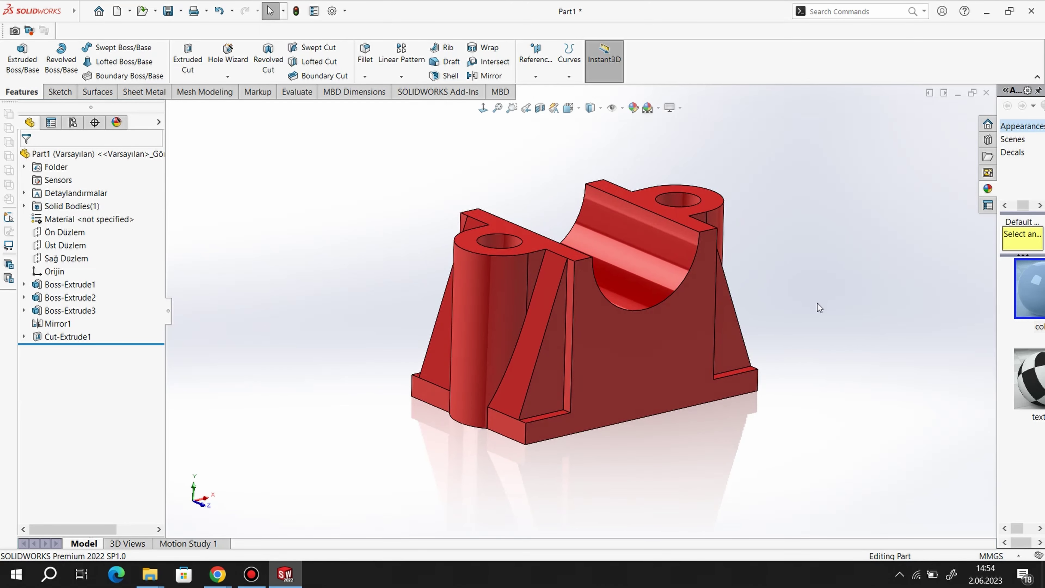
mouse_move(816, 302)
middle_mouse_down()
mouse_move(582, 321)
mouse_move(379, 307)
mouse_move(508, 296)
mouse_move(715, 321)
mouse_move(760, 301)
mouse_move(753, 276)
mouse_move(749, 301)
mouse_move(720, 299)
mouse_move(746, 283)
mouse_move(750, 297)
middle_mouse_up()
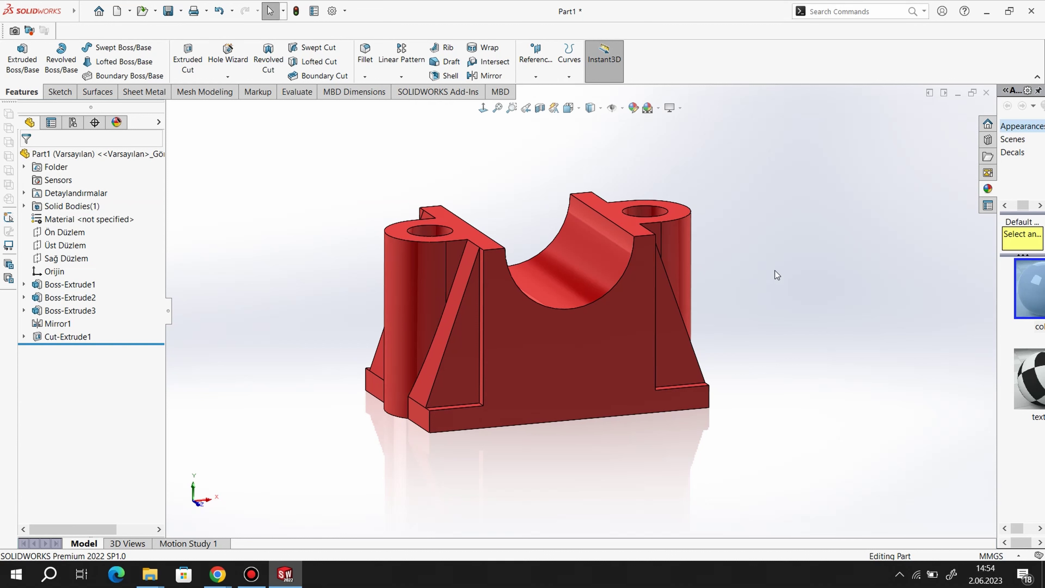